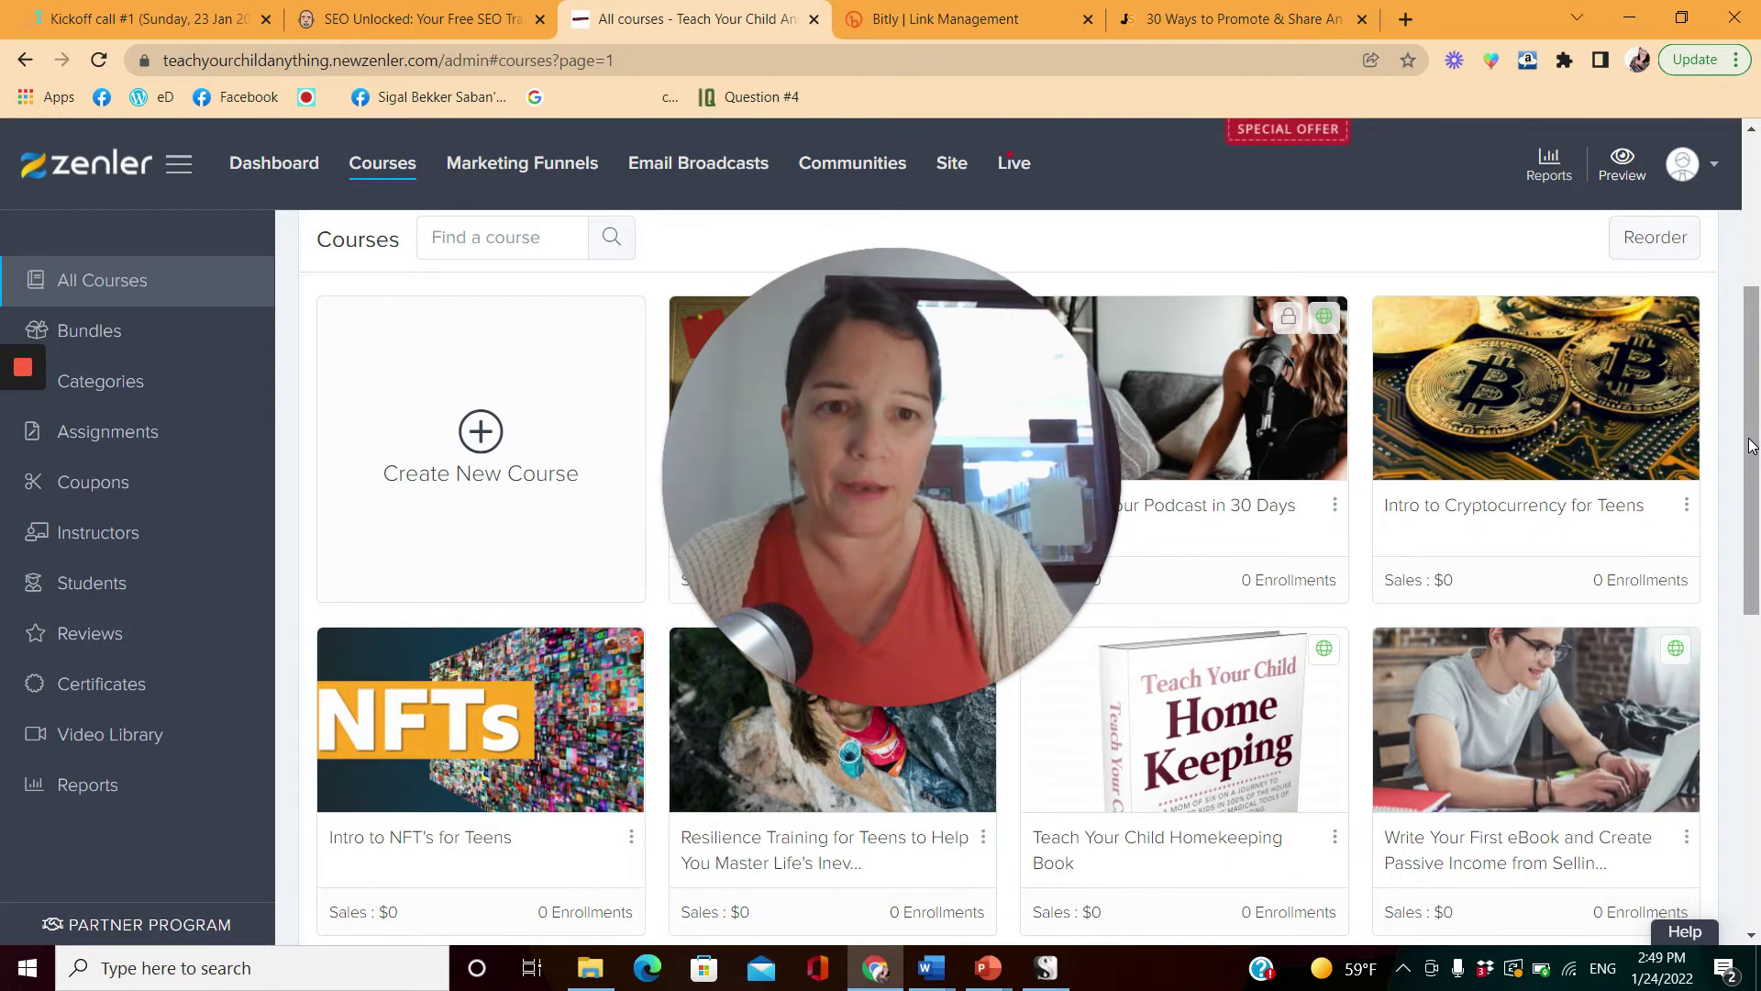
Go to page 2 of All Courses and open 'How to Start Your Own Tutoring Business'
left_click_drag(934, 521, 1305, 223)
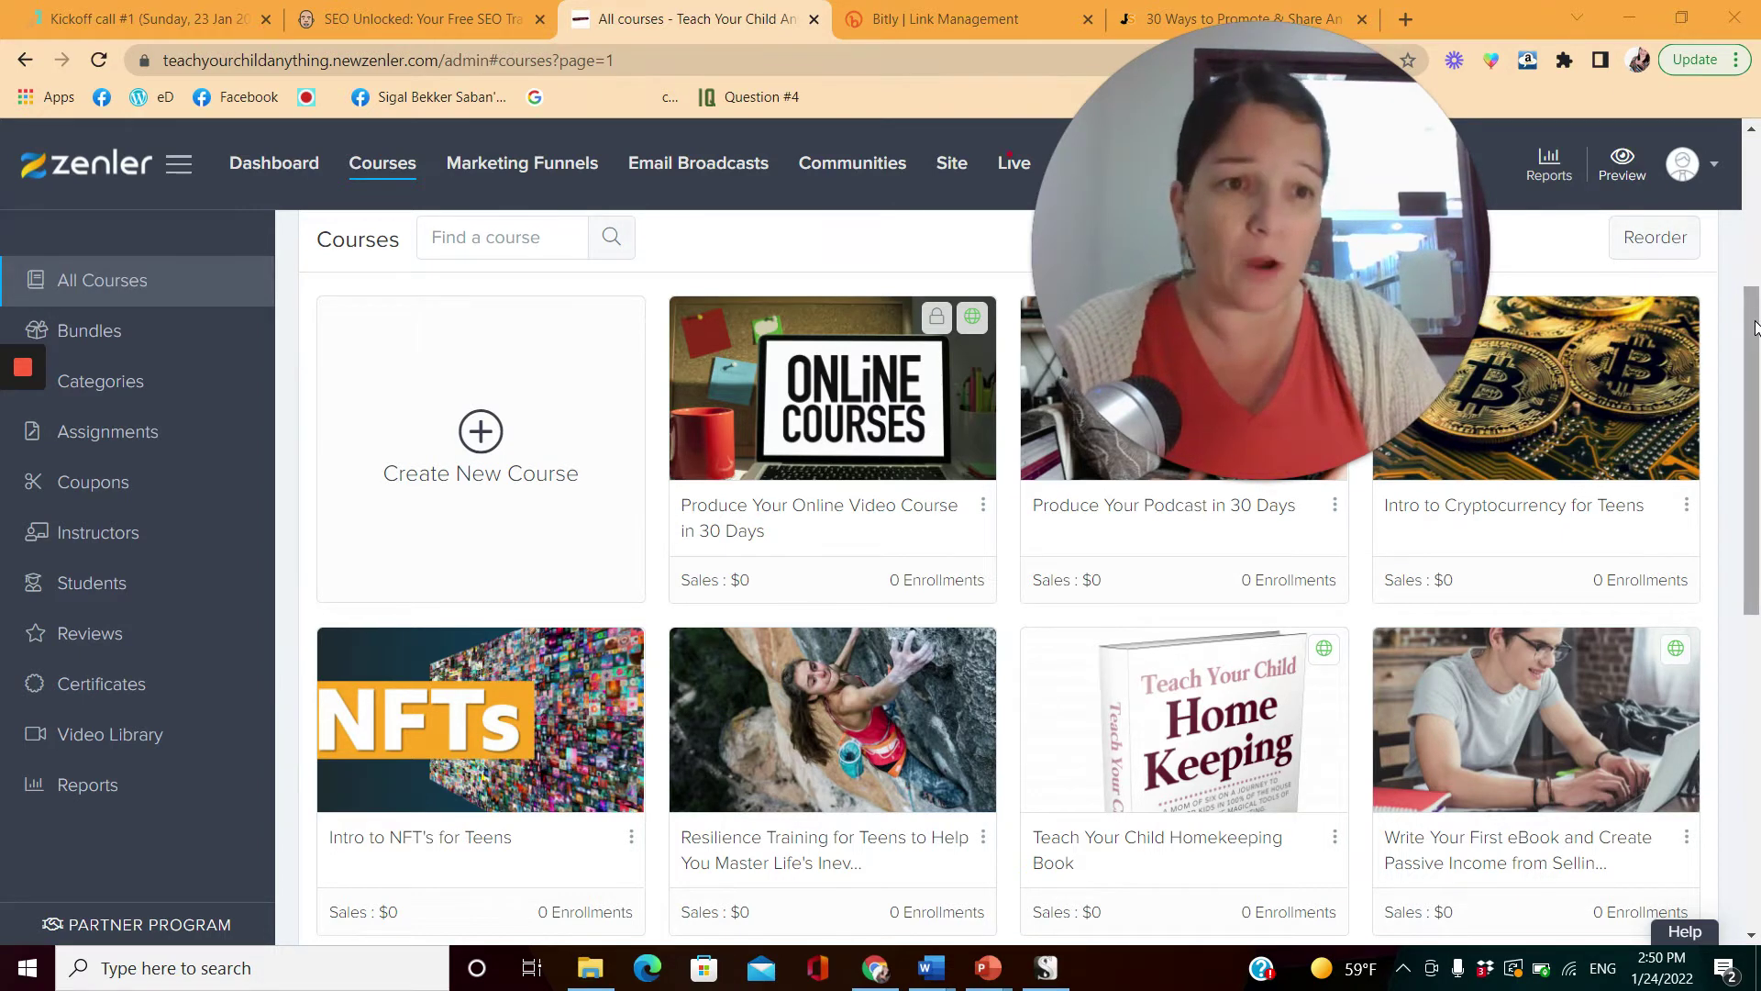
mouse_move(1756, 328)
left_mouse_down()
mouse_move(1758, 642)
mouse_move(1760, 321)
left_mouse_up()
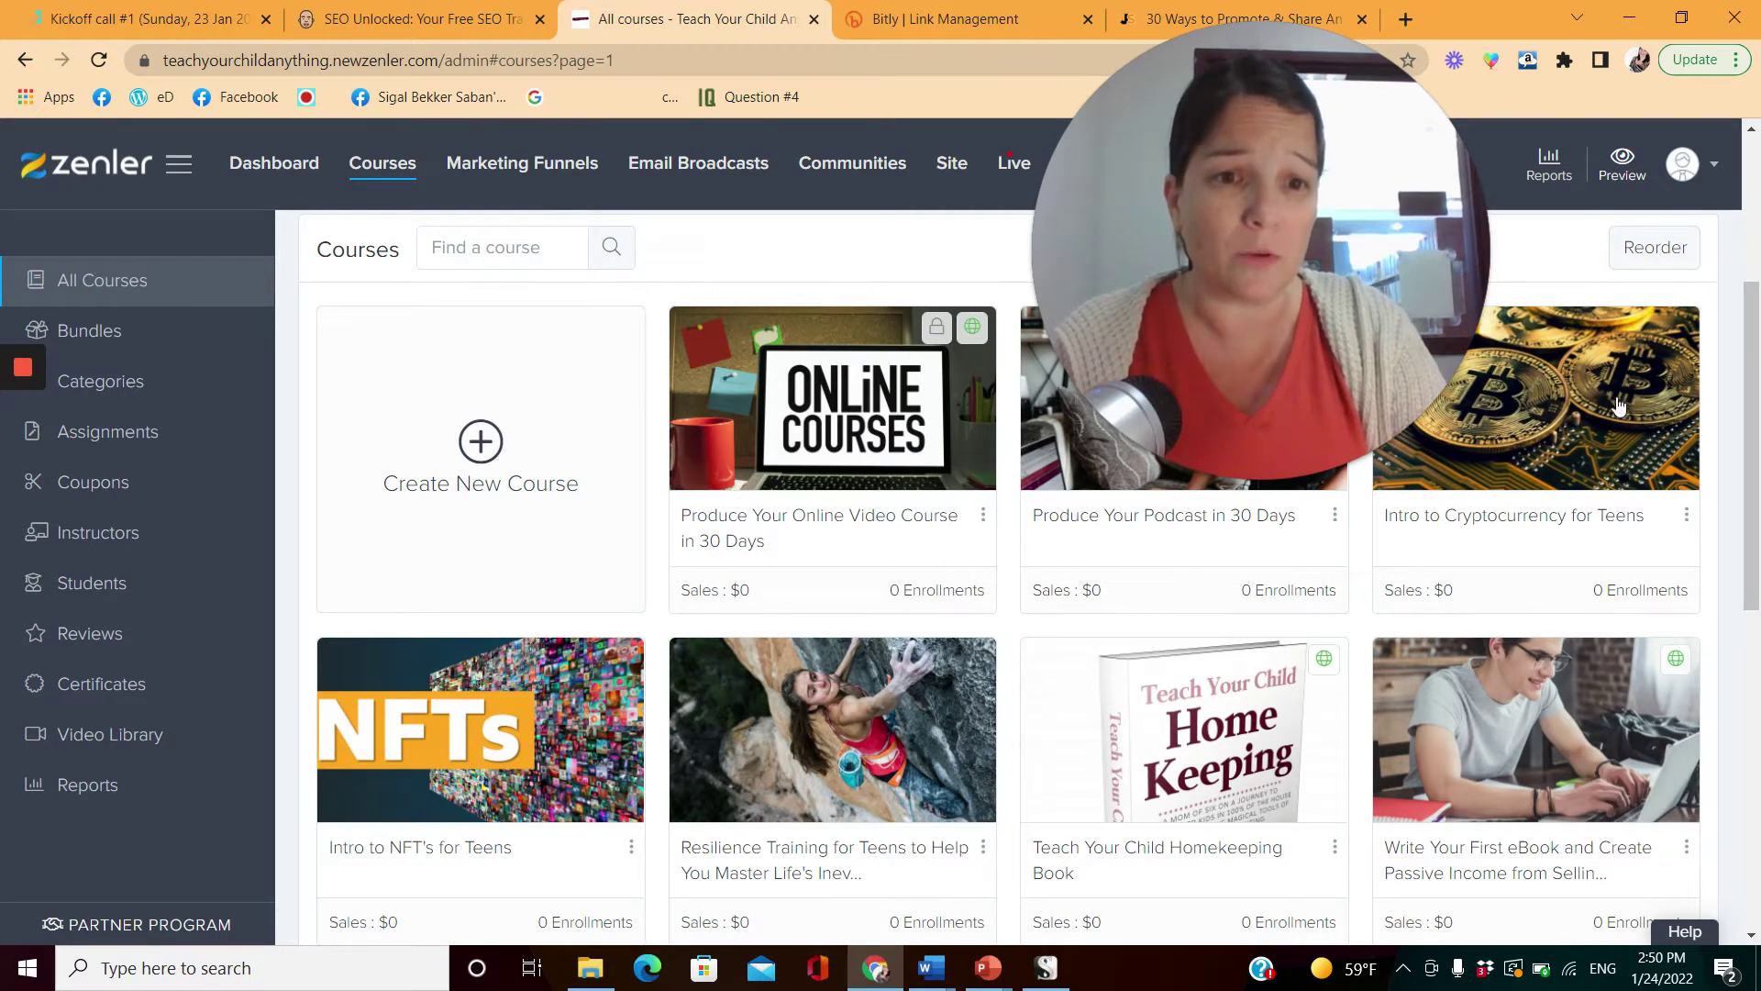
left_click_drag(1750, 424, 1755, 488)
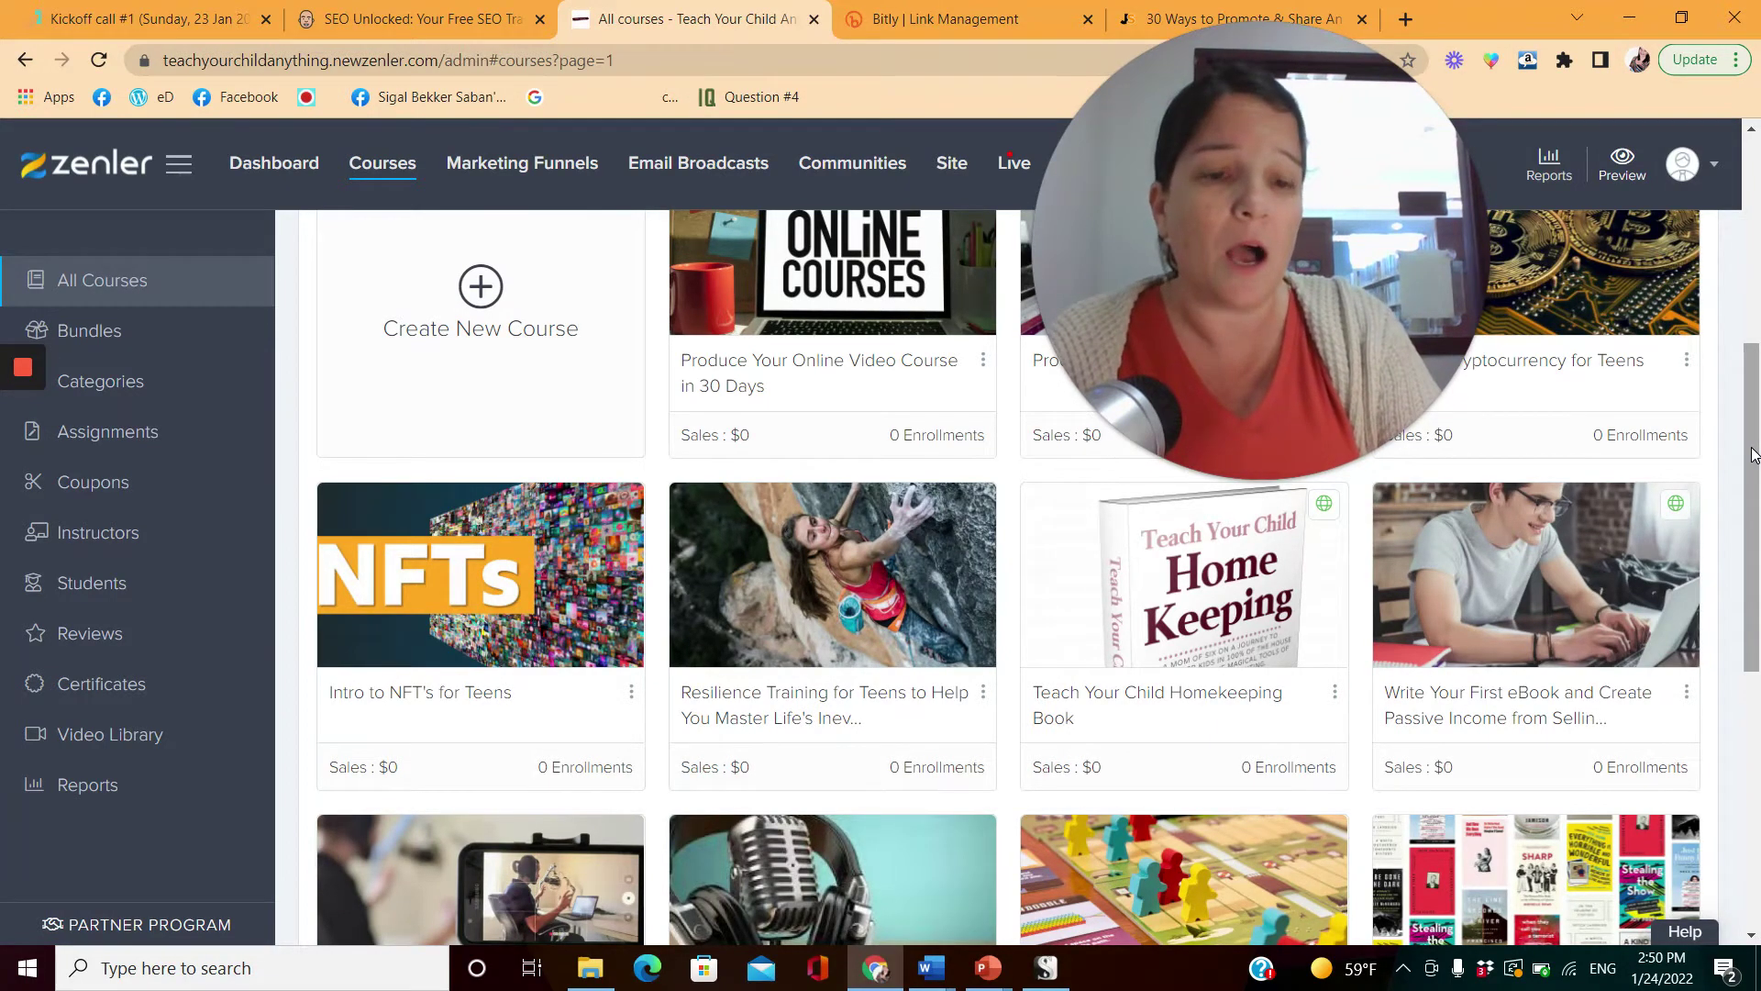
left_click_drag(1754, 456, 1759, 711)
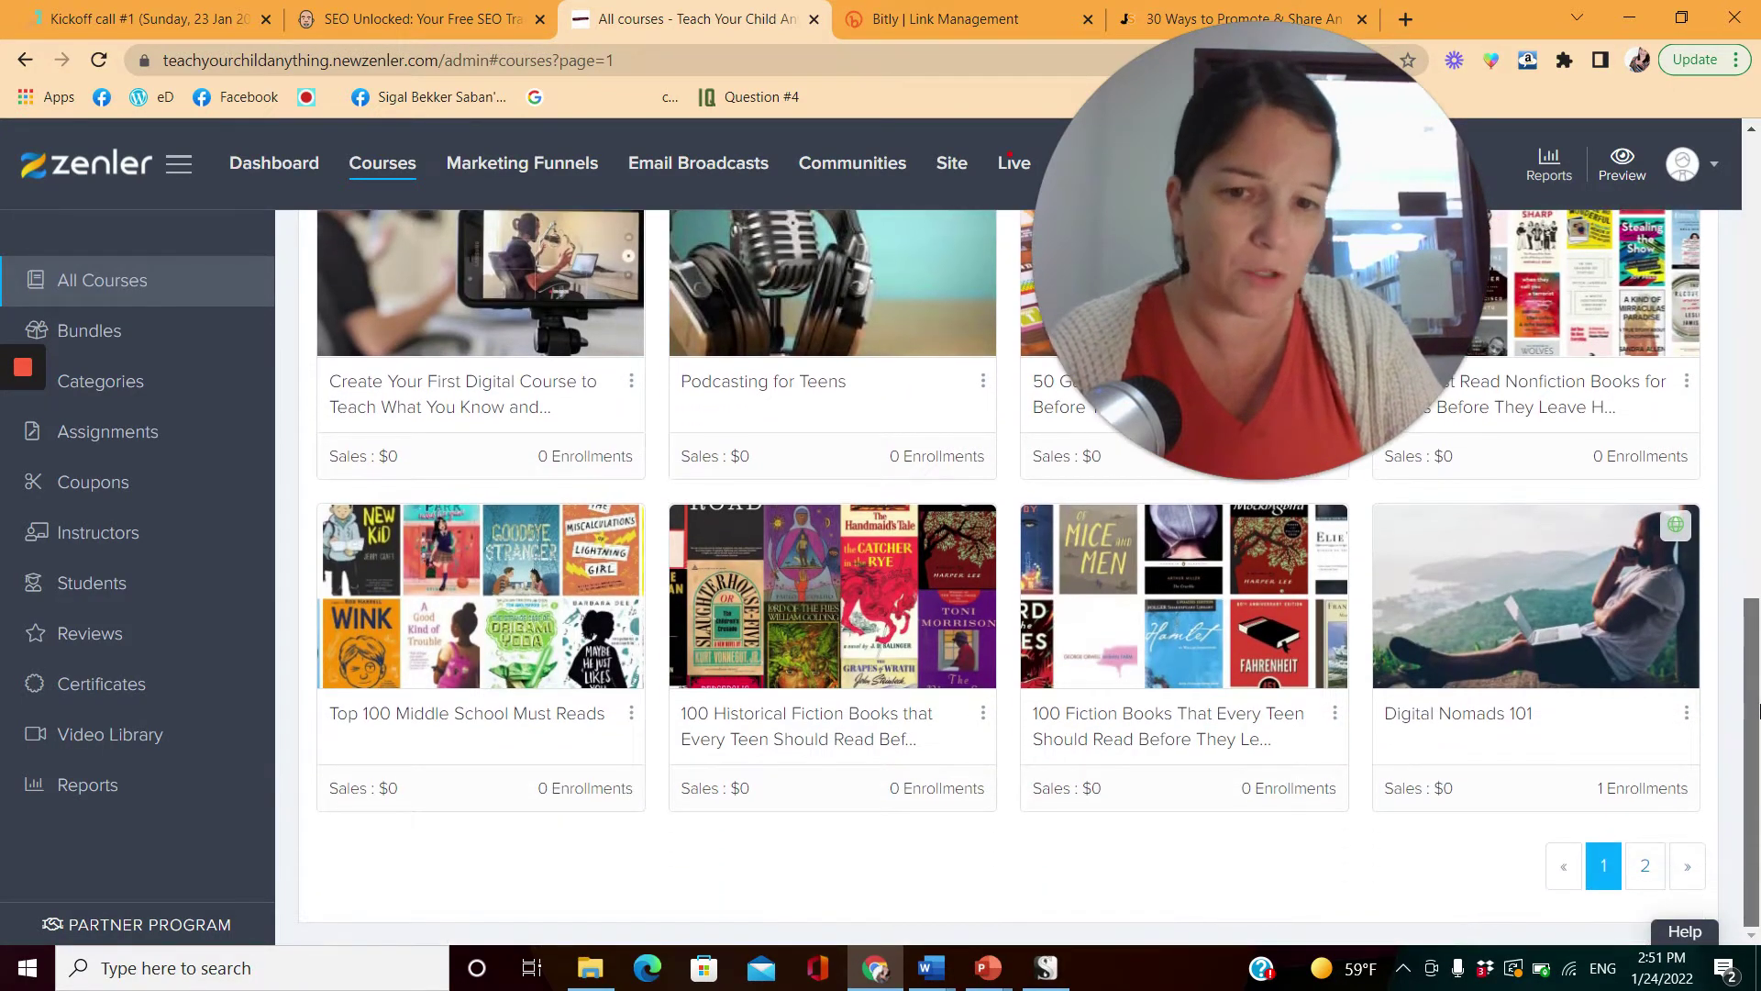
left_click(1645, 866)
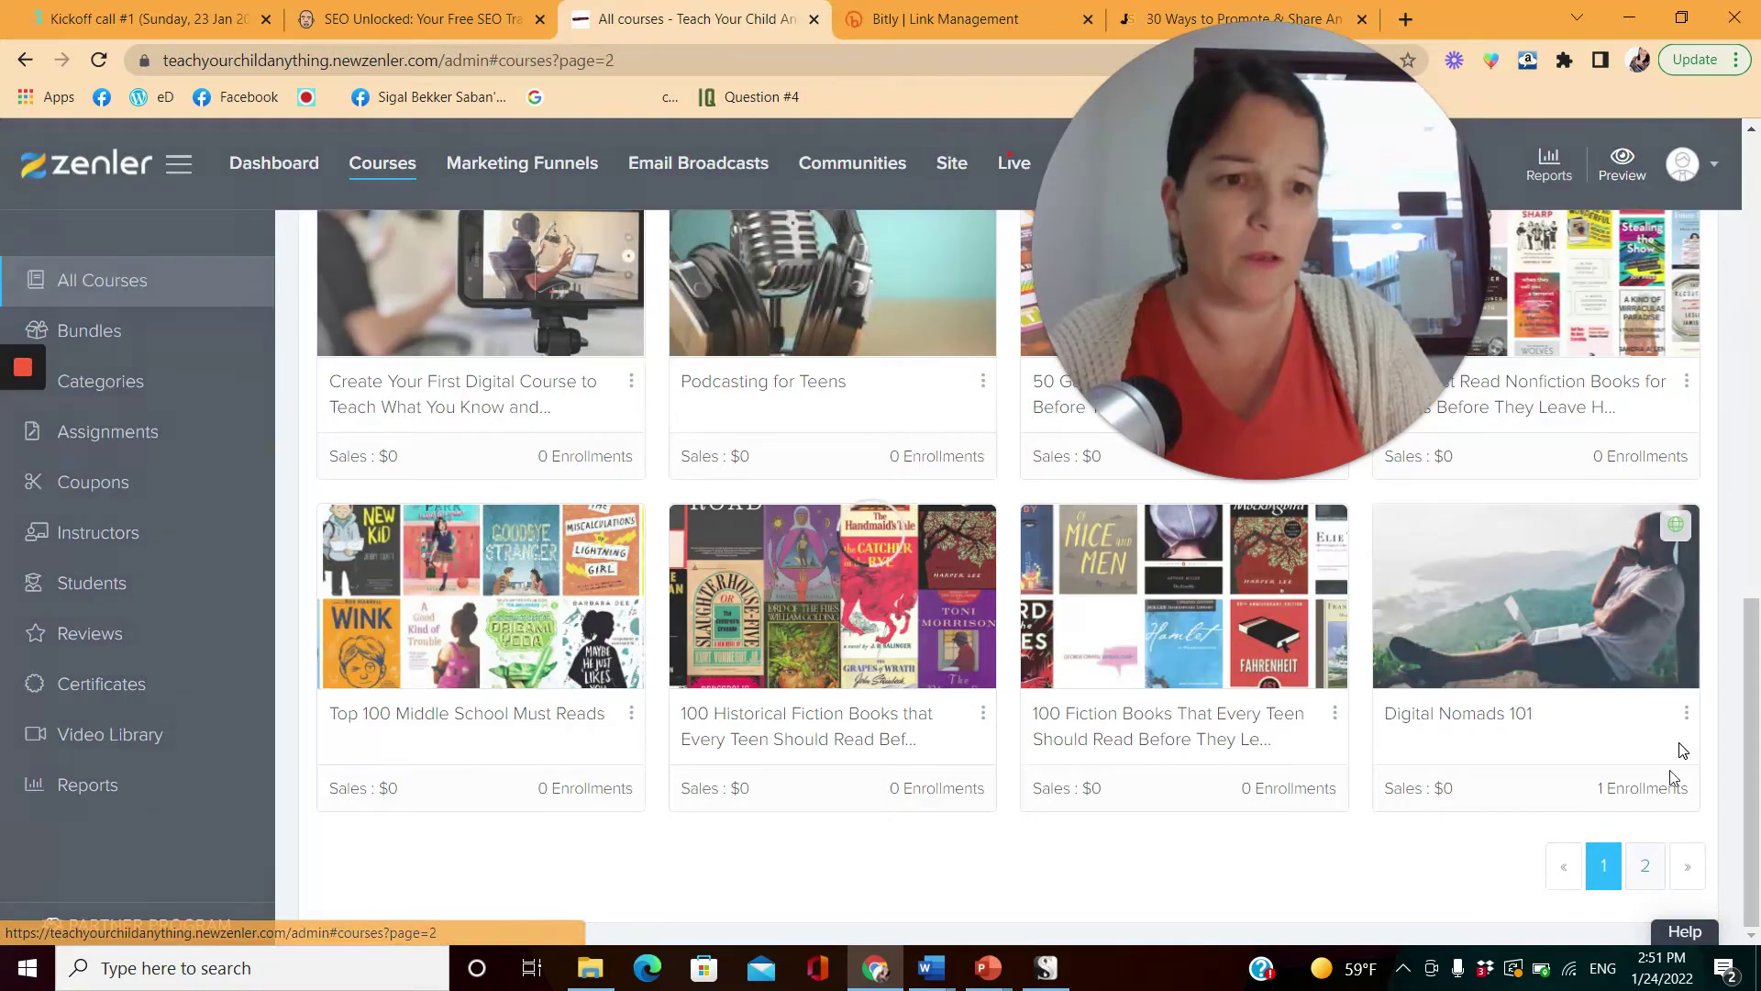
left_click_drag(1760, 477, 1760, 652)
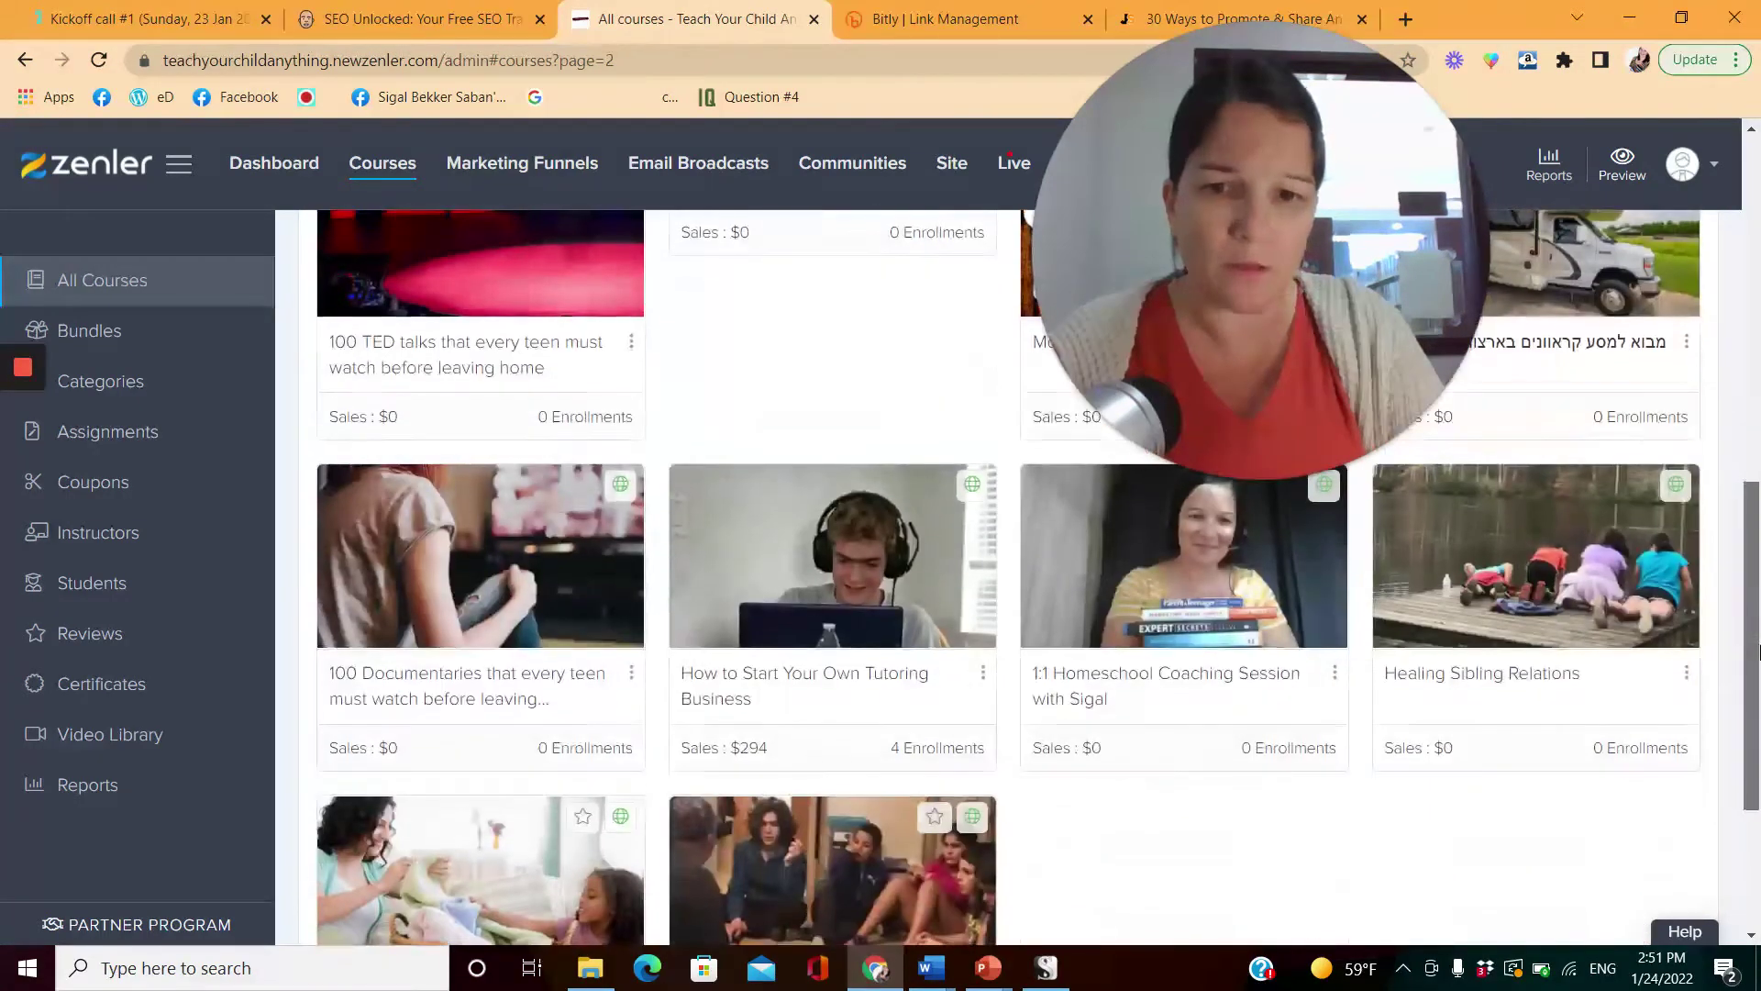
left_click(888, 679)
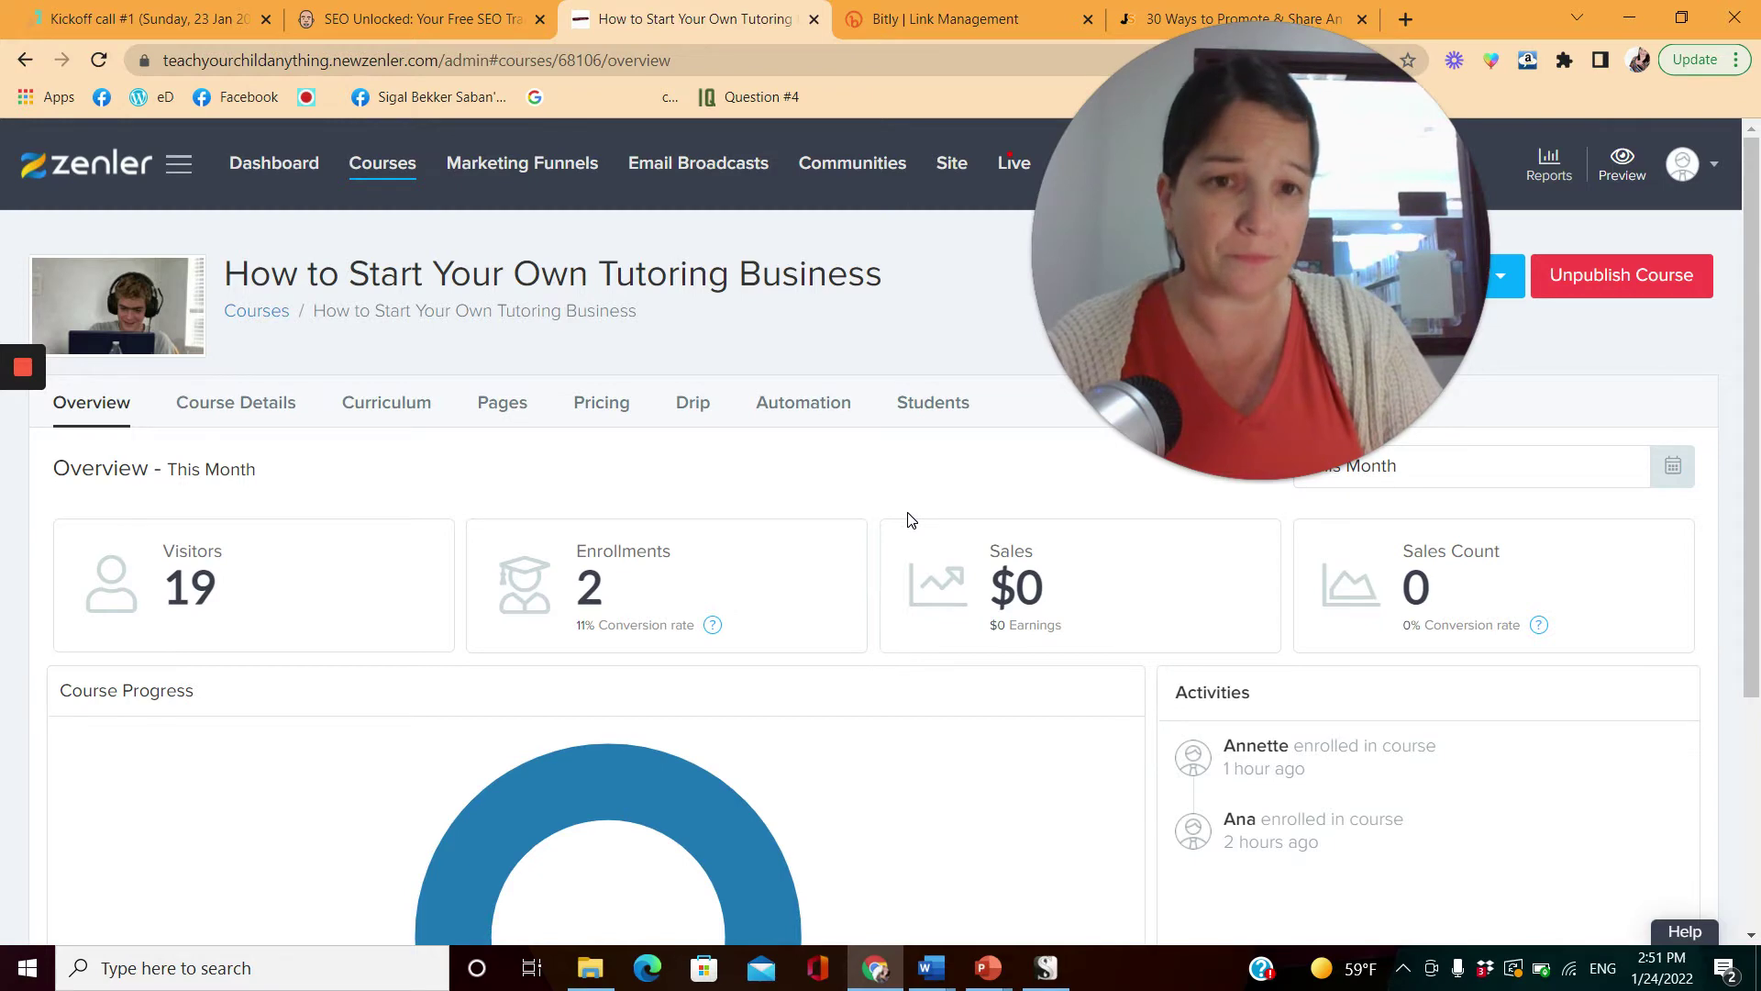
On the Pages tab, copy the Sales Page URL and open the Sales Page in the editor
left_click(500, 411)
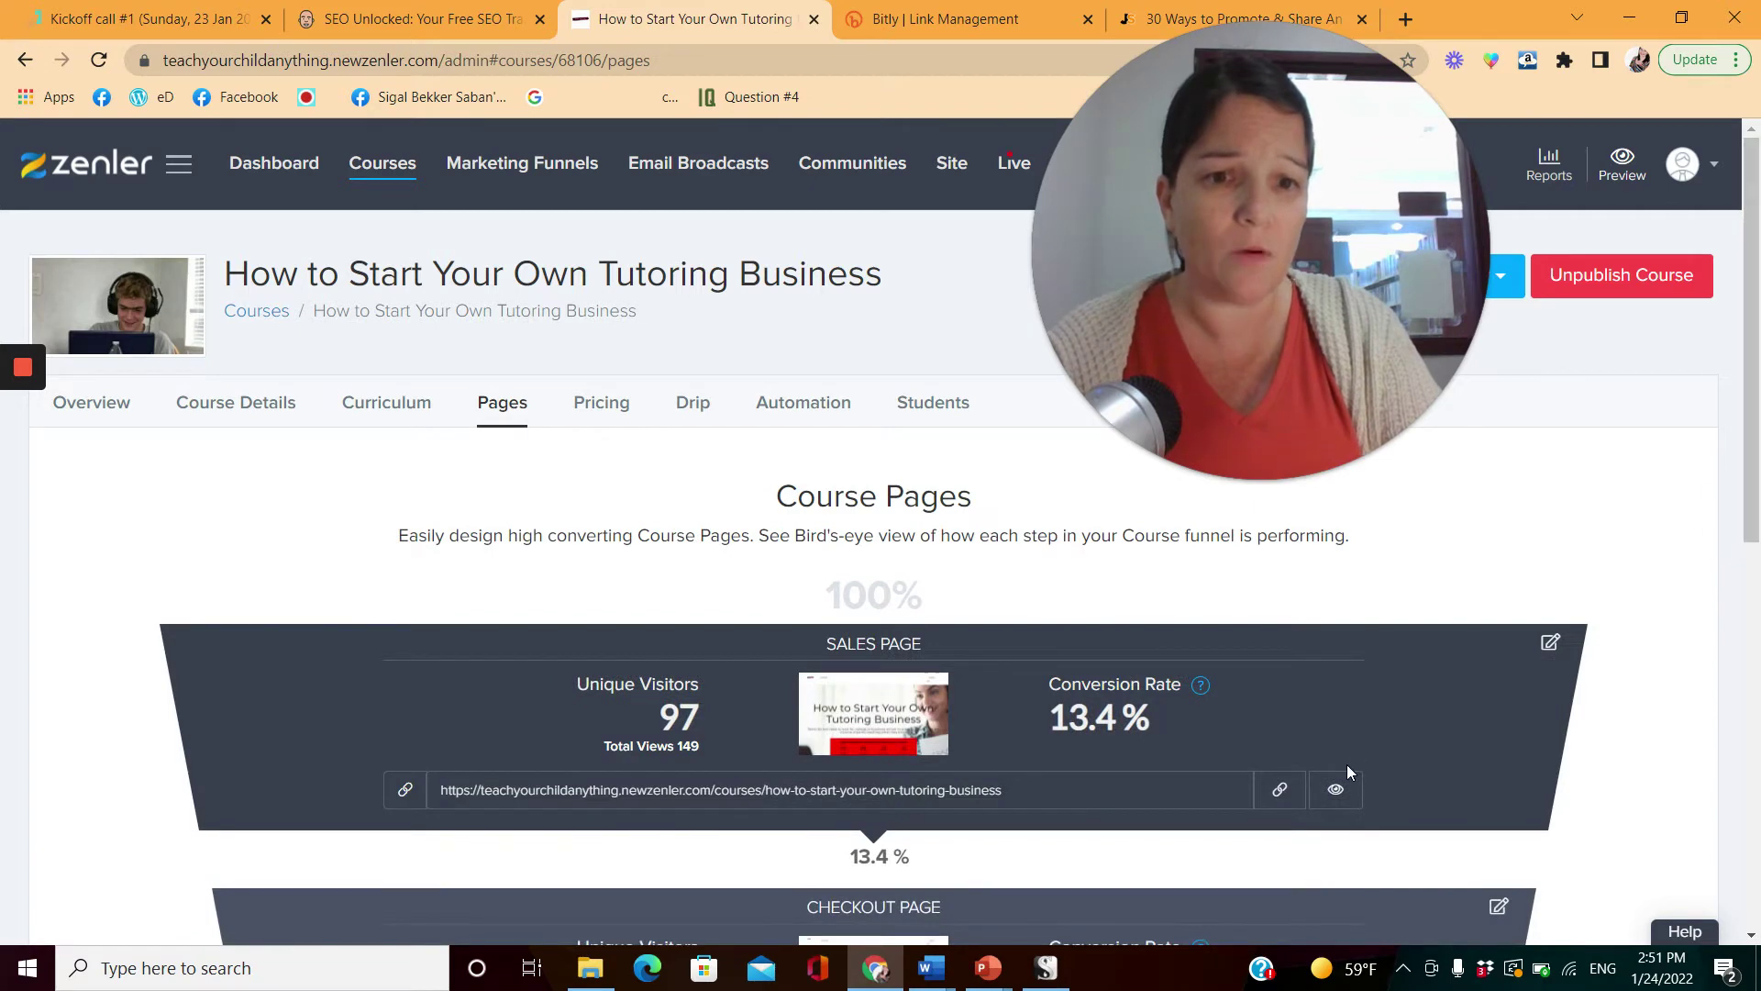
left_click(1282, 792)
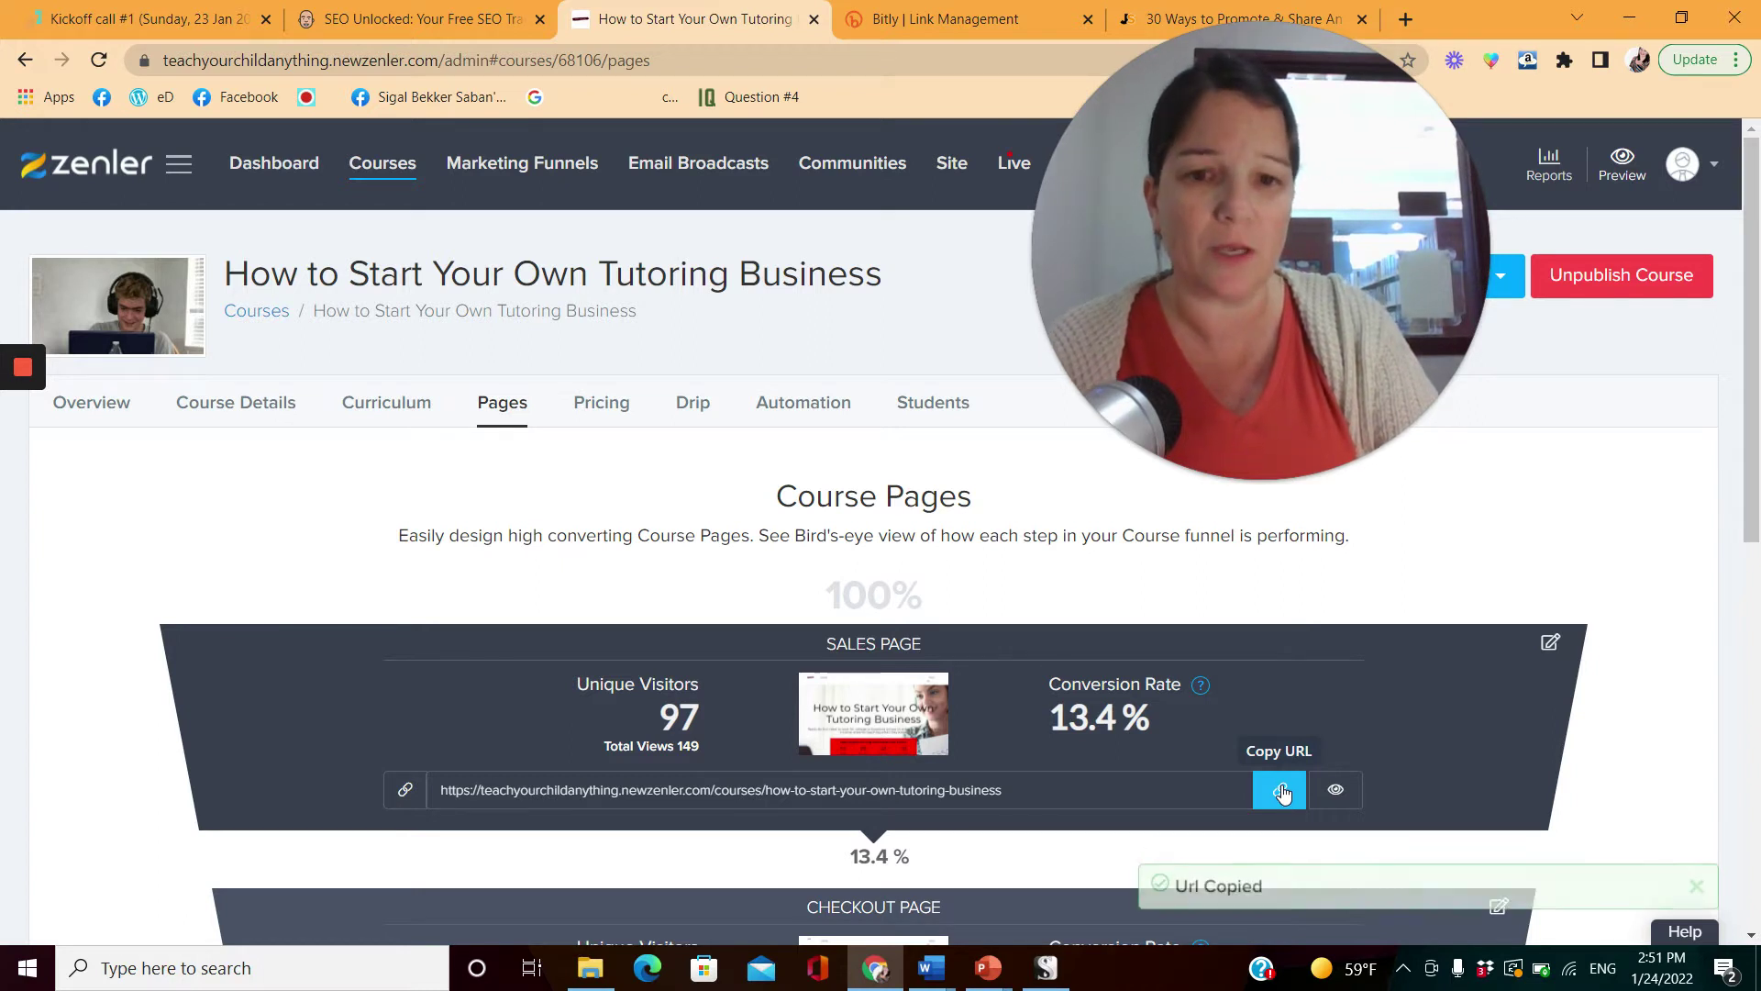
left_click(1550, 644)
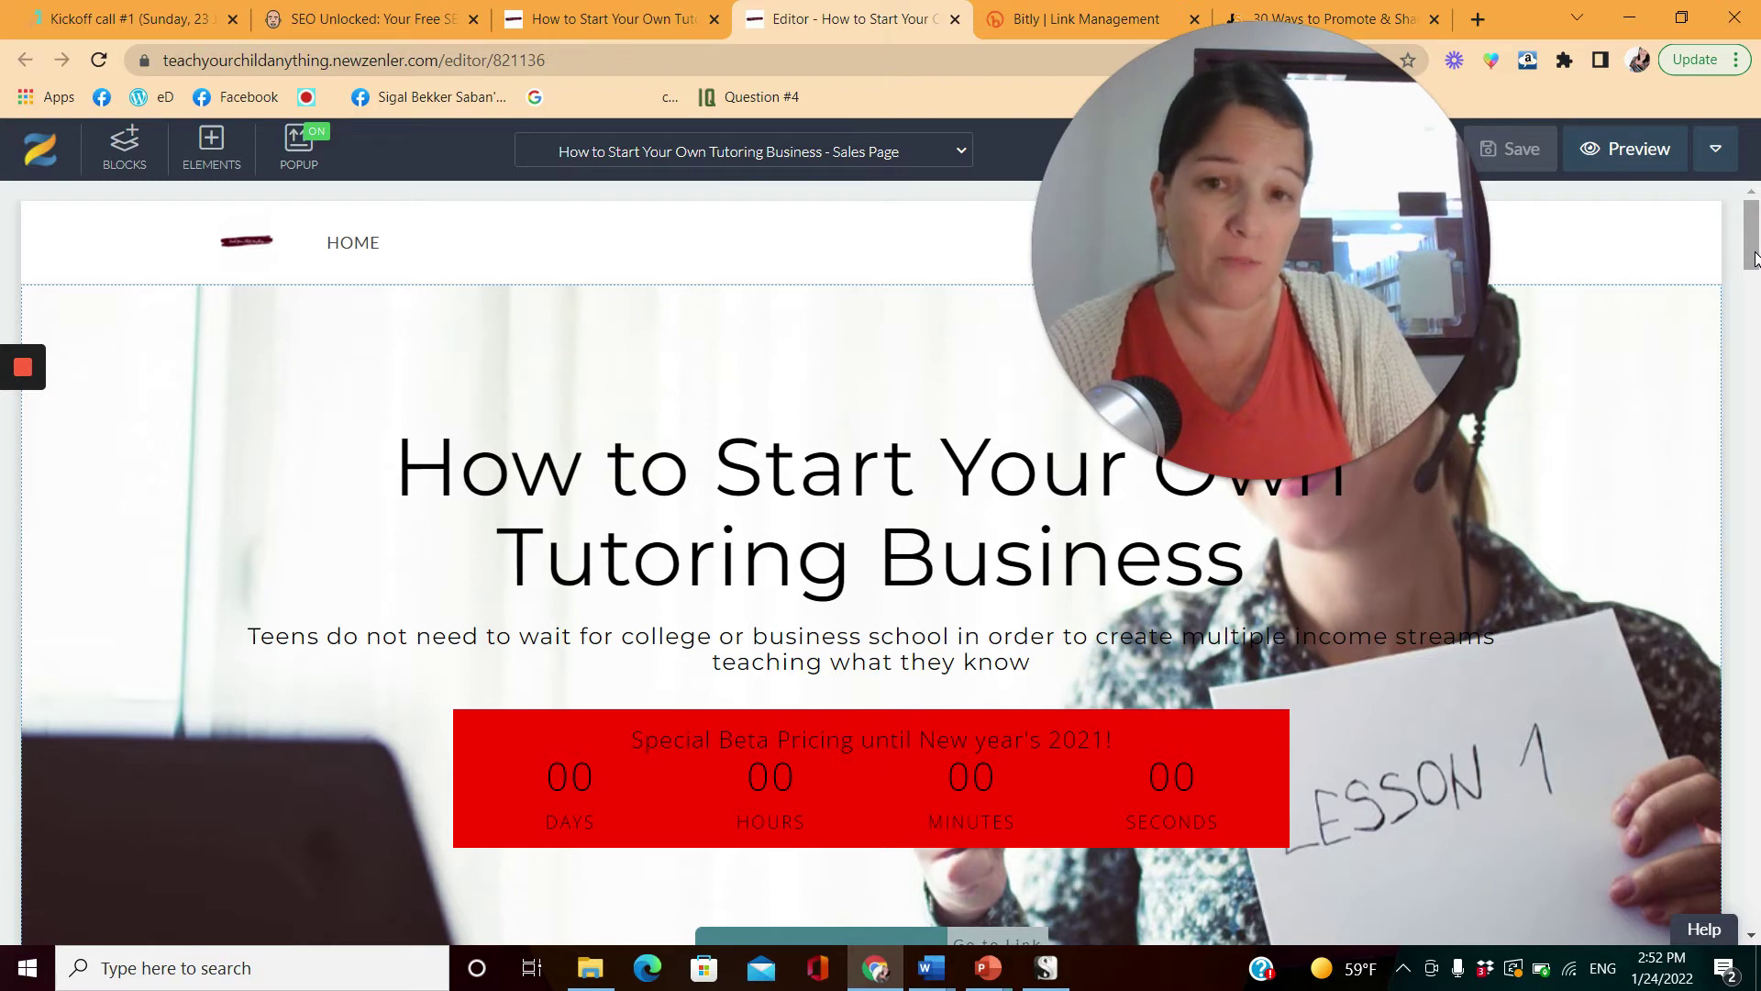
left_click(1352, 305)
left_click_drag(1353, 297, 1495, 297)
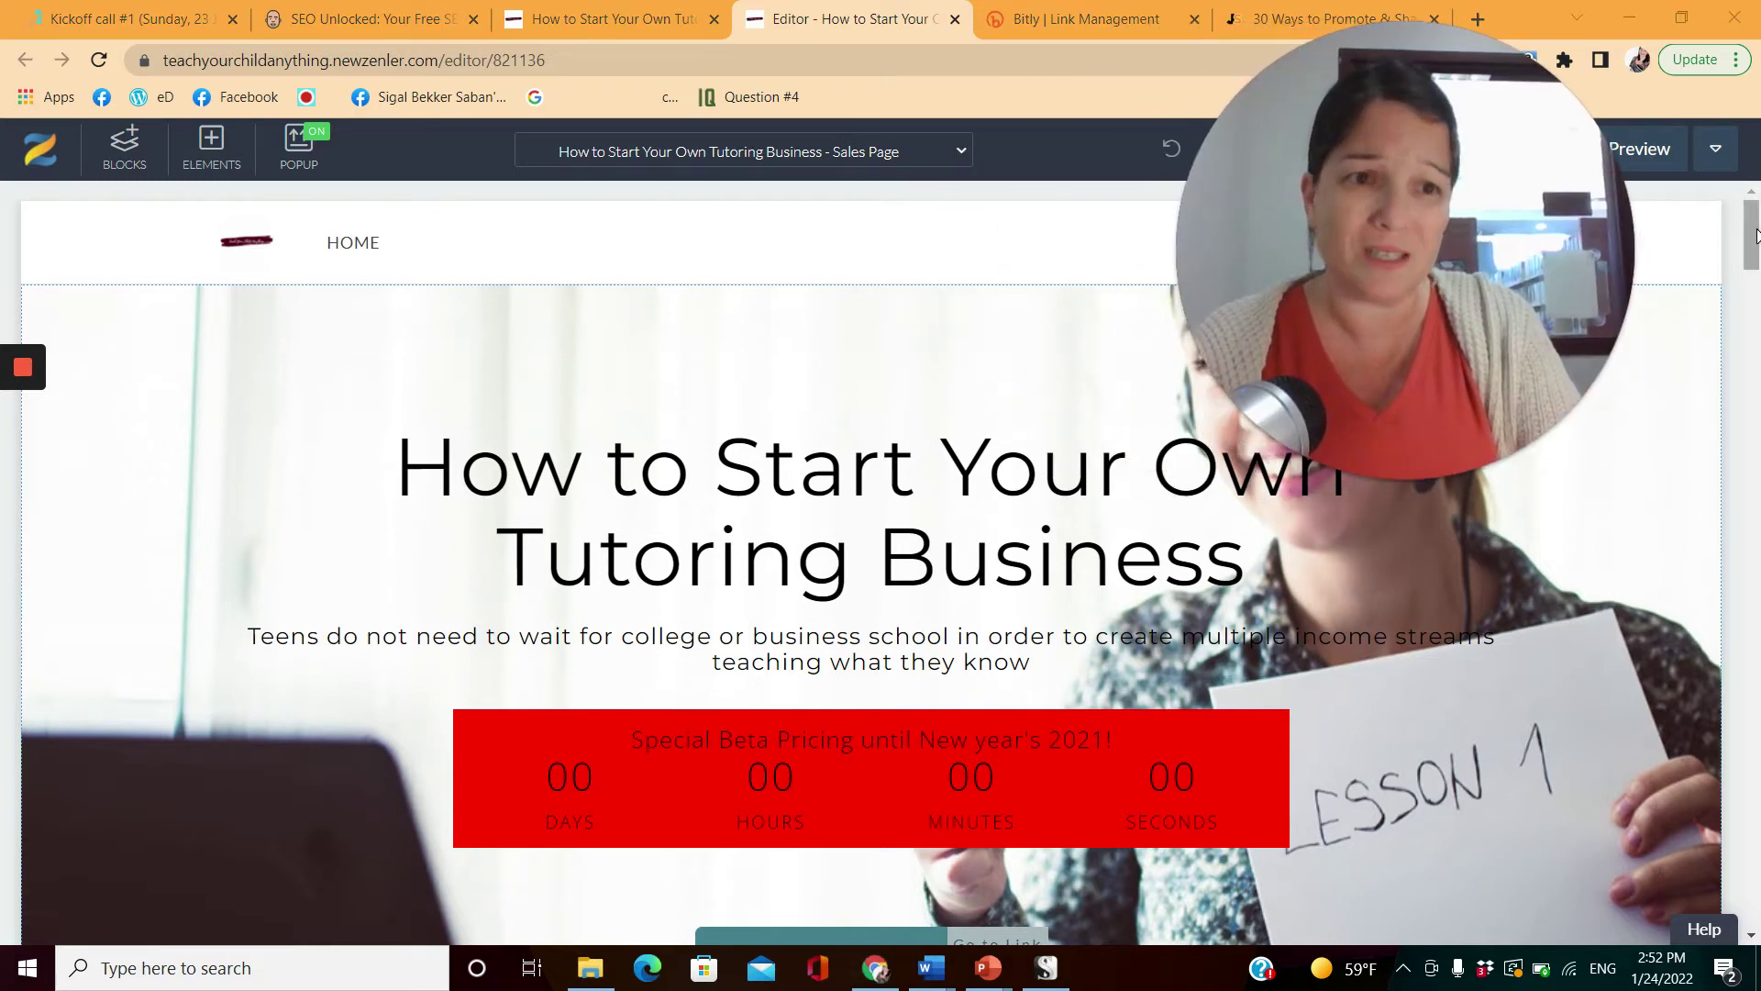
left_click_drag(1753, 234, 1759, 317)
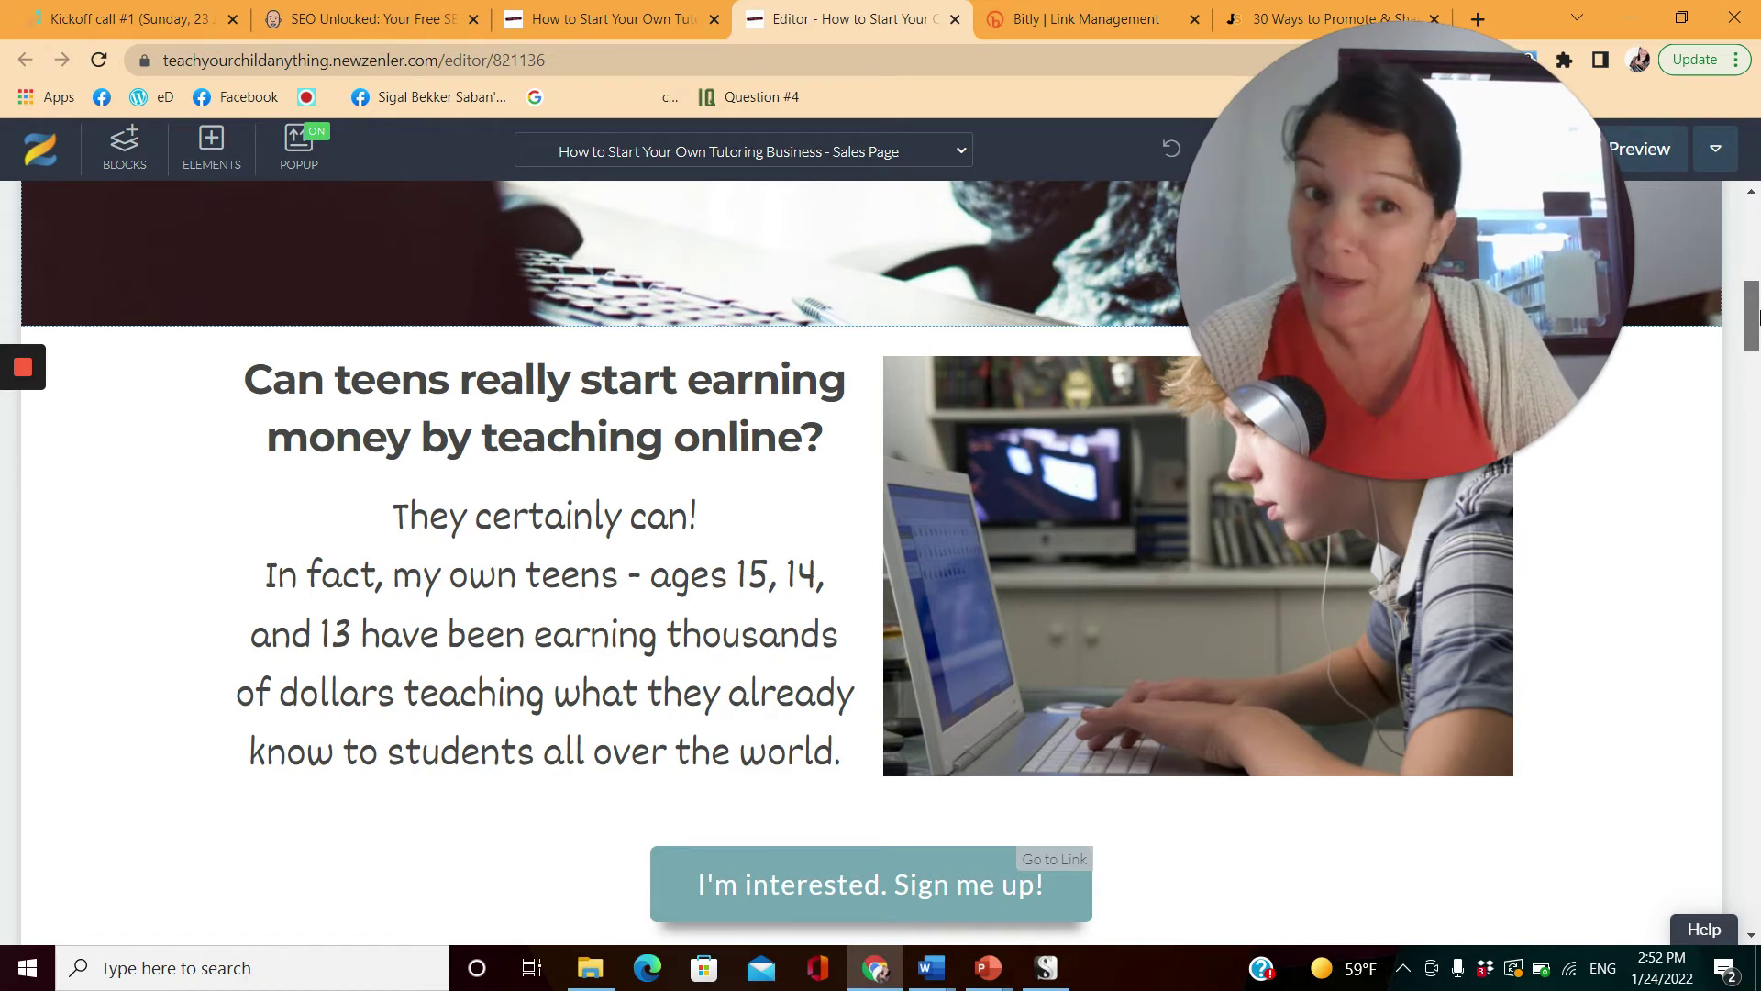
left_click_drag(1758, 317, 1758, 329)
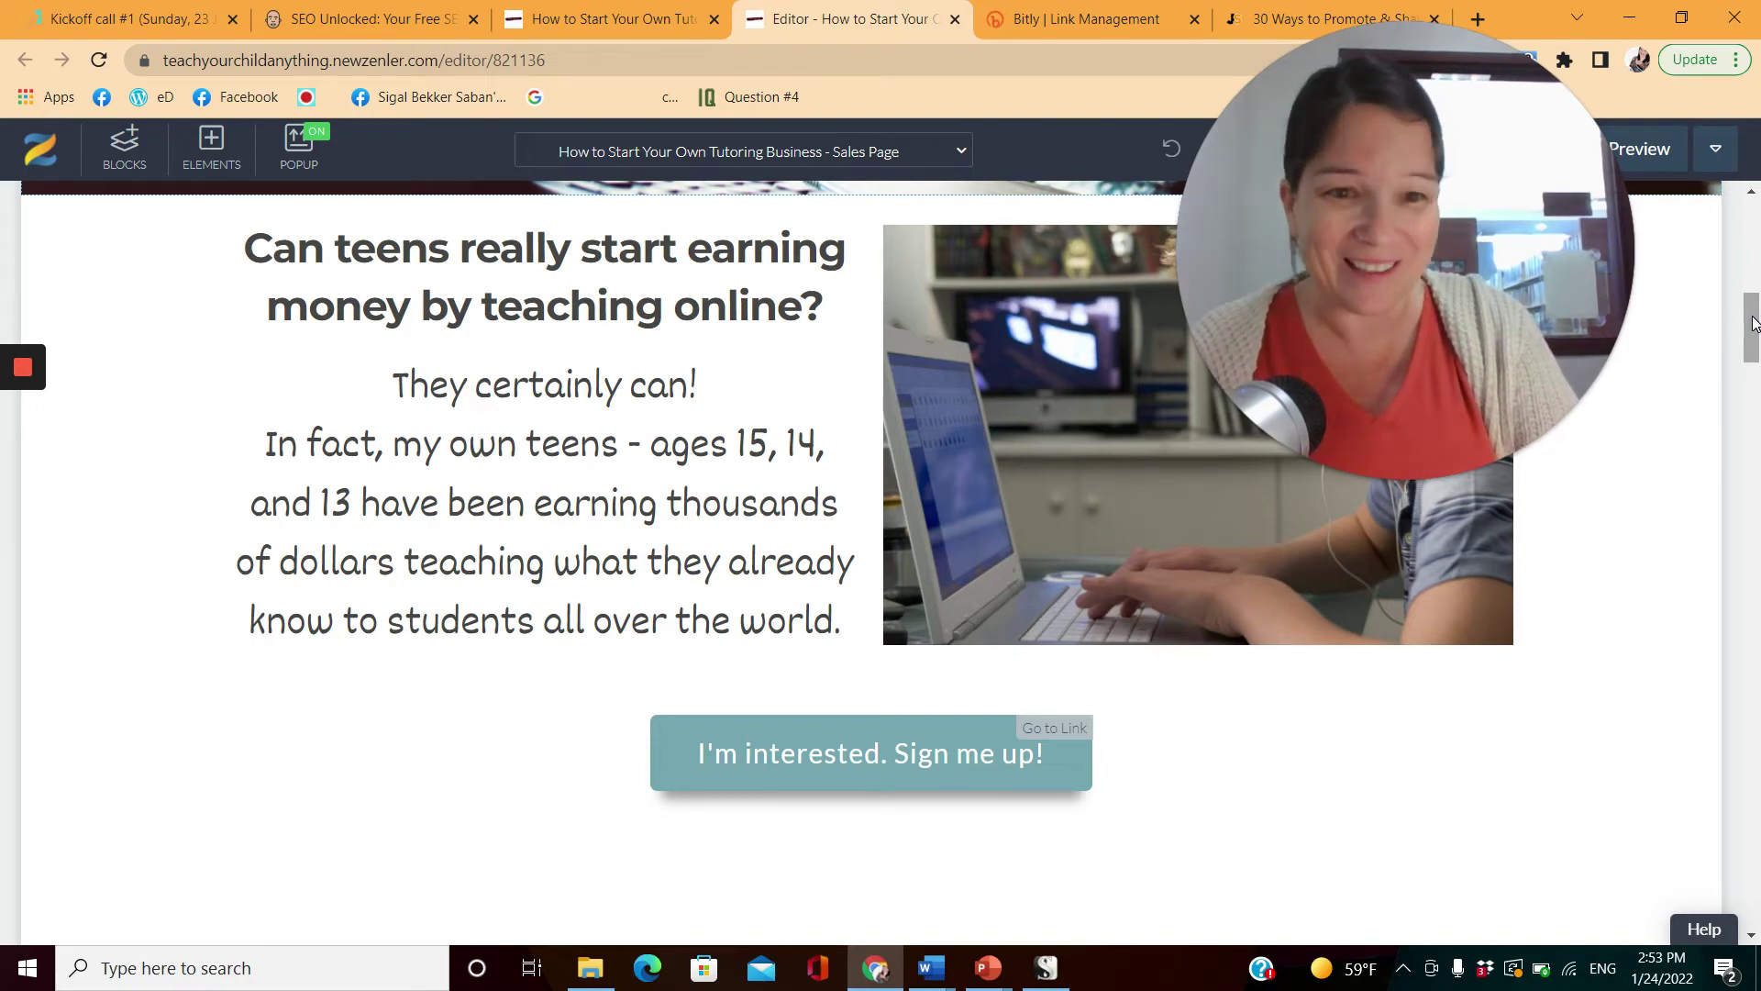
left_click_drag(1753, 321, 1752, 221)
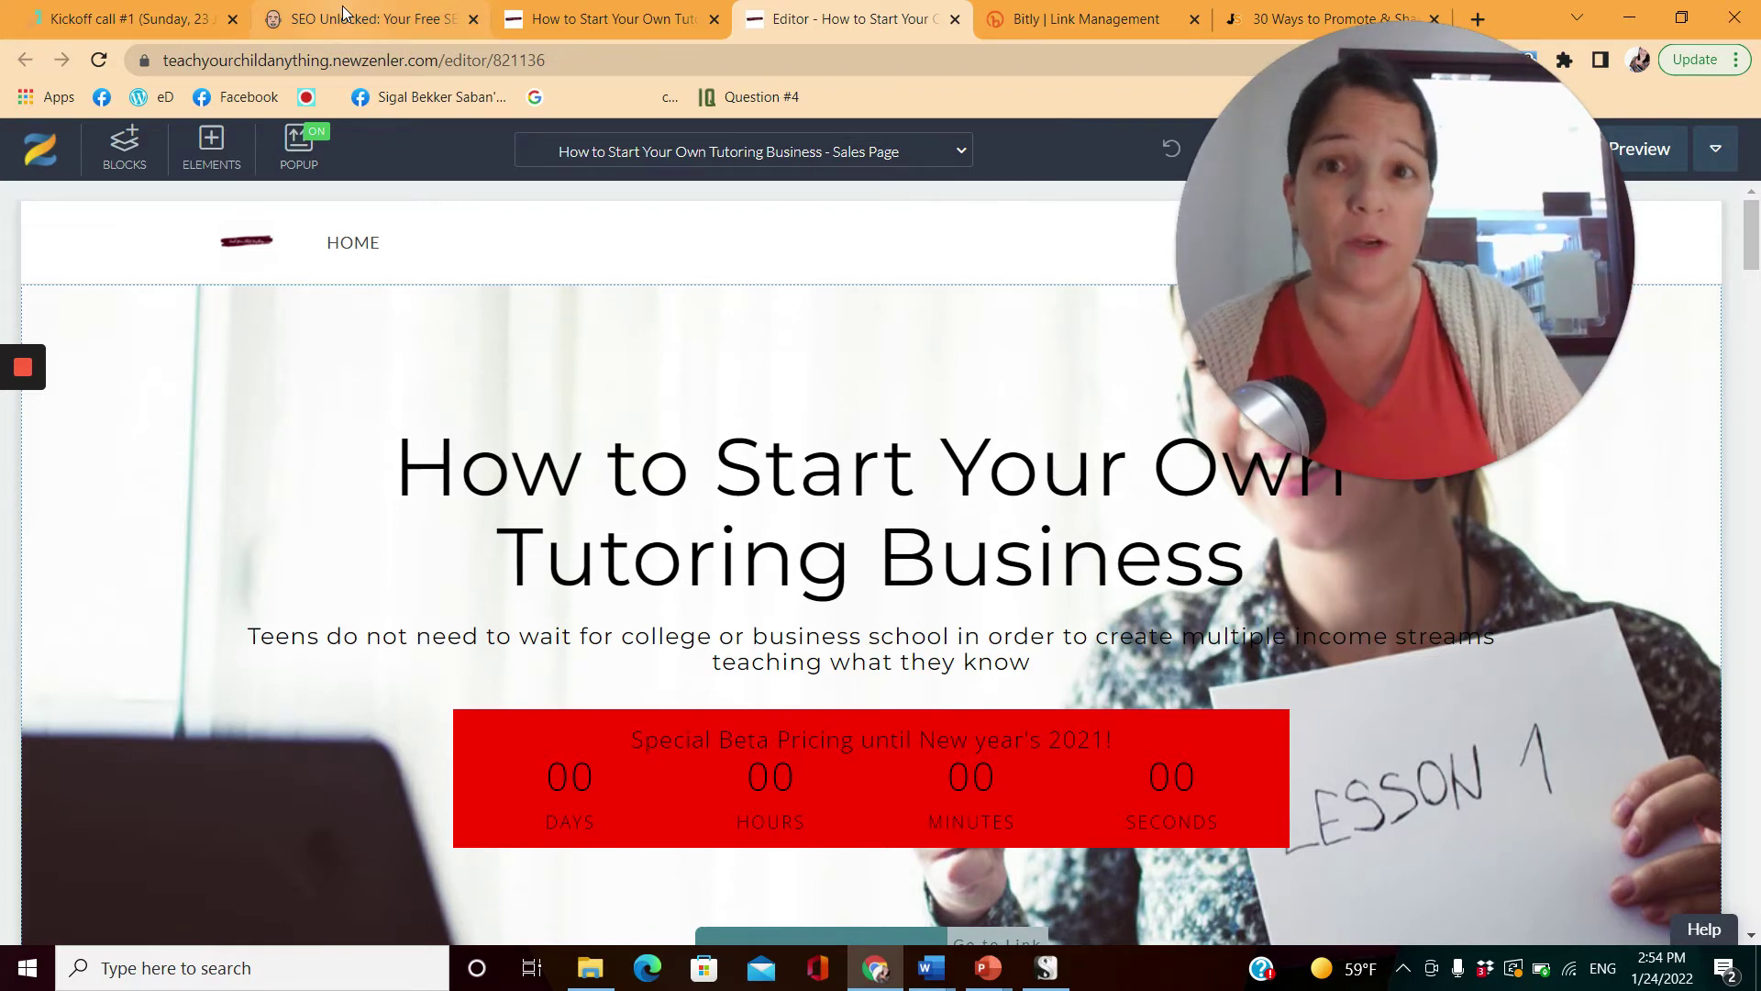
Back in the course admin's Curriculum tab, expand Module 2 and Module 3 to list their lessons
left_click(578, 22)
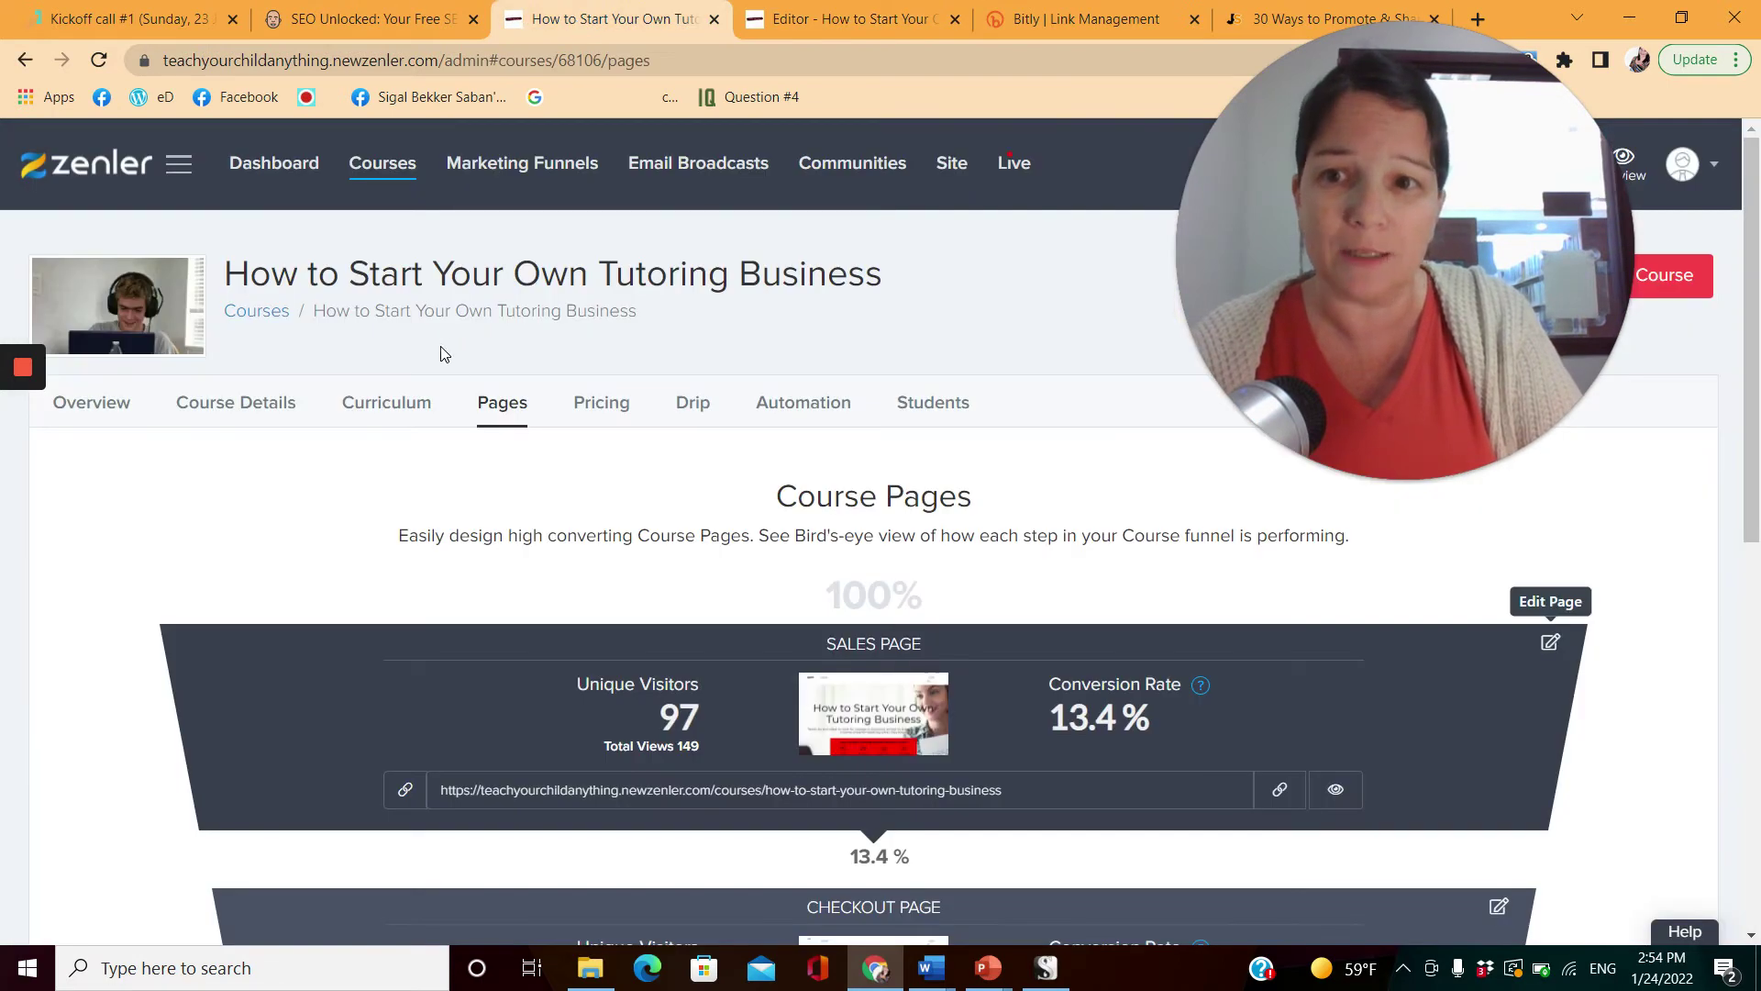
left_click(399, 407)
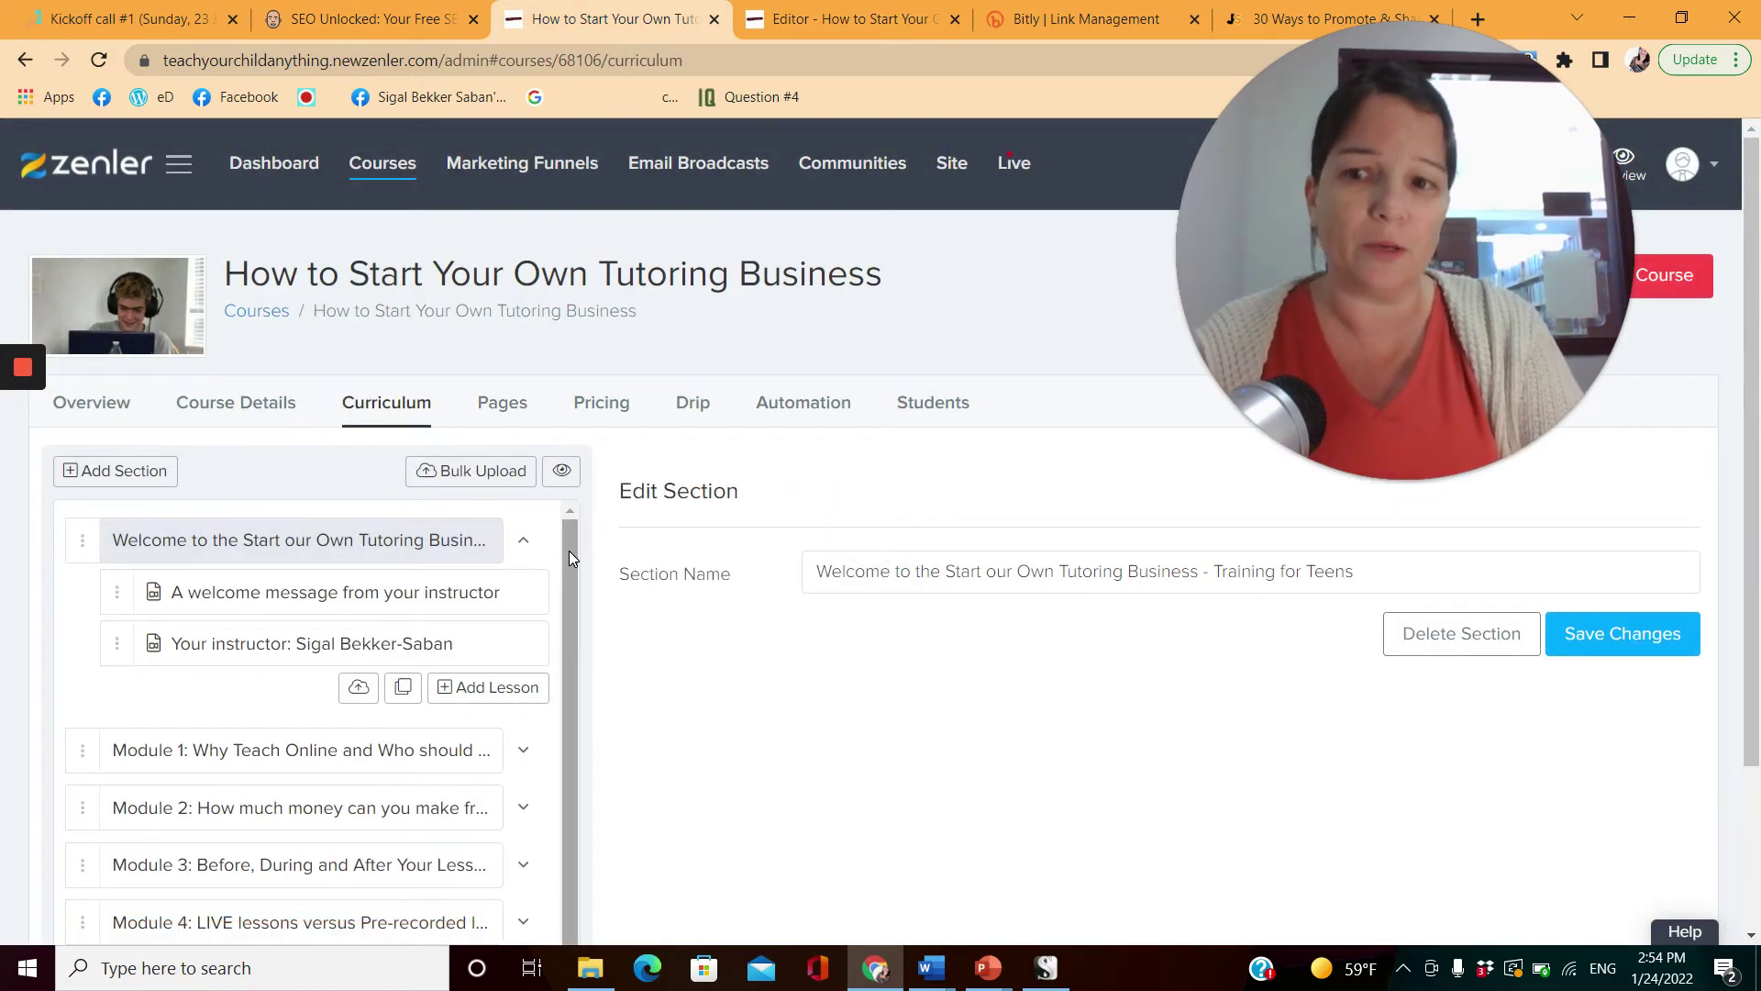
left_click_drag(568, 550, 571, 623)
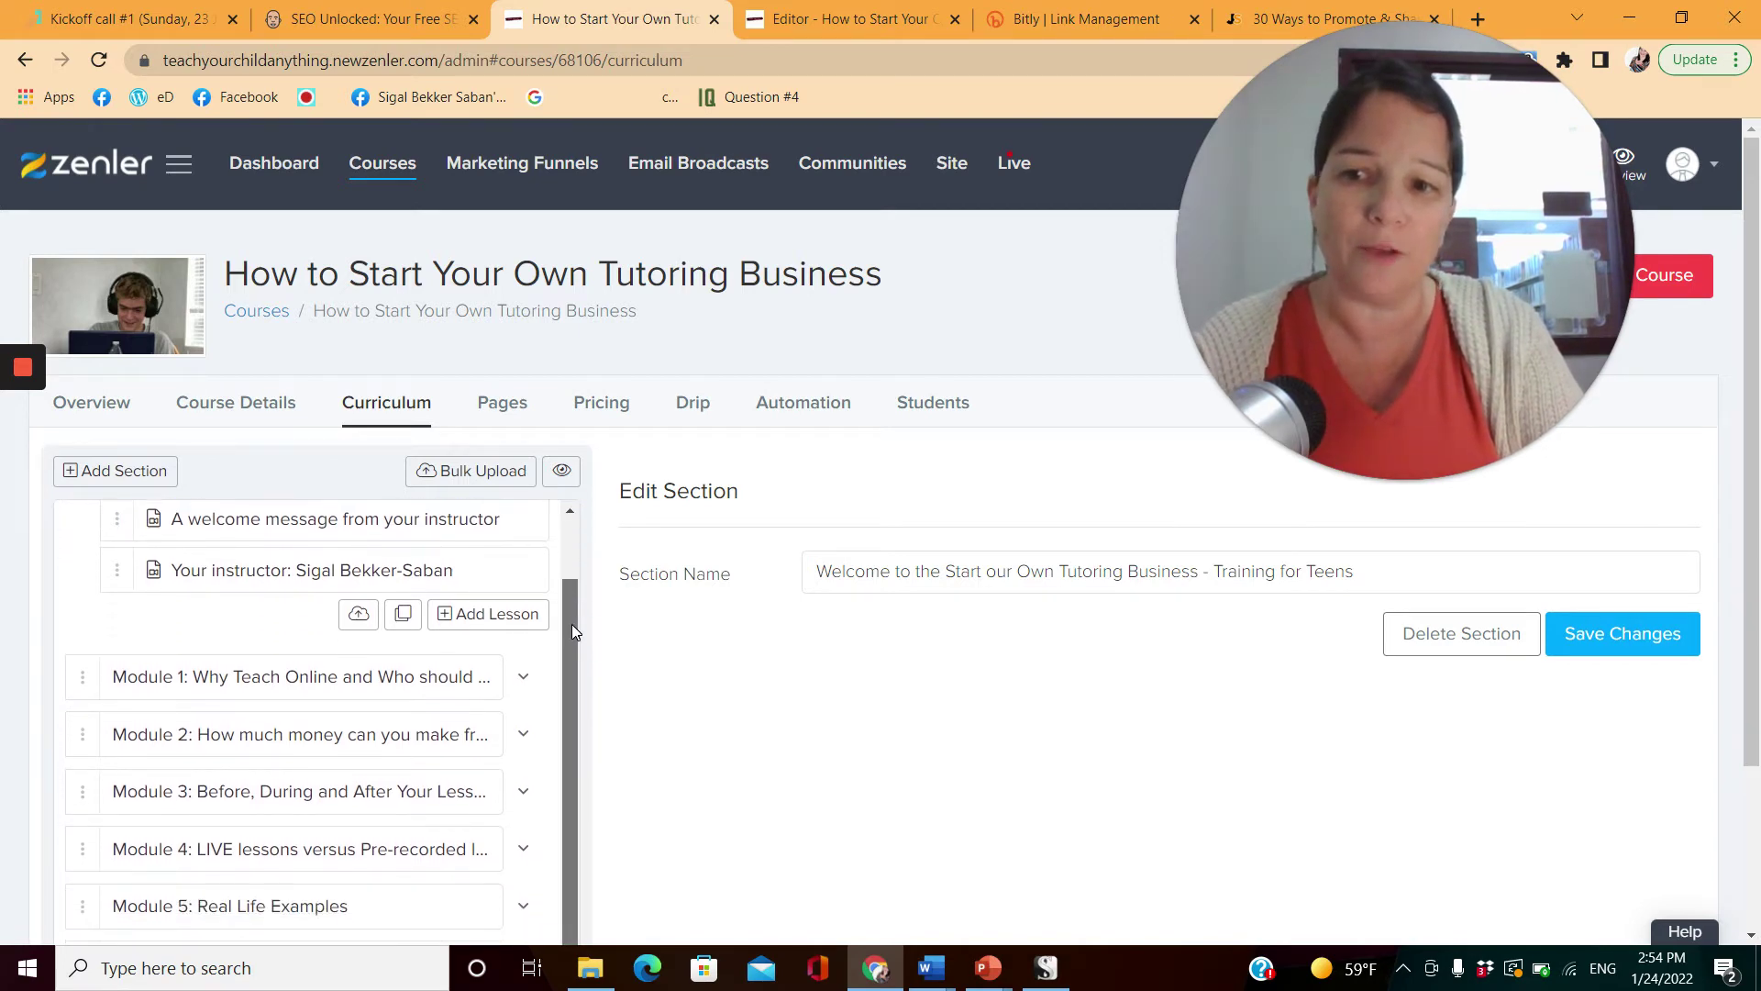
left_click_drag(570, 686, 569, 686)
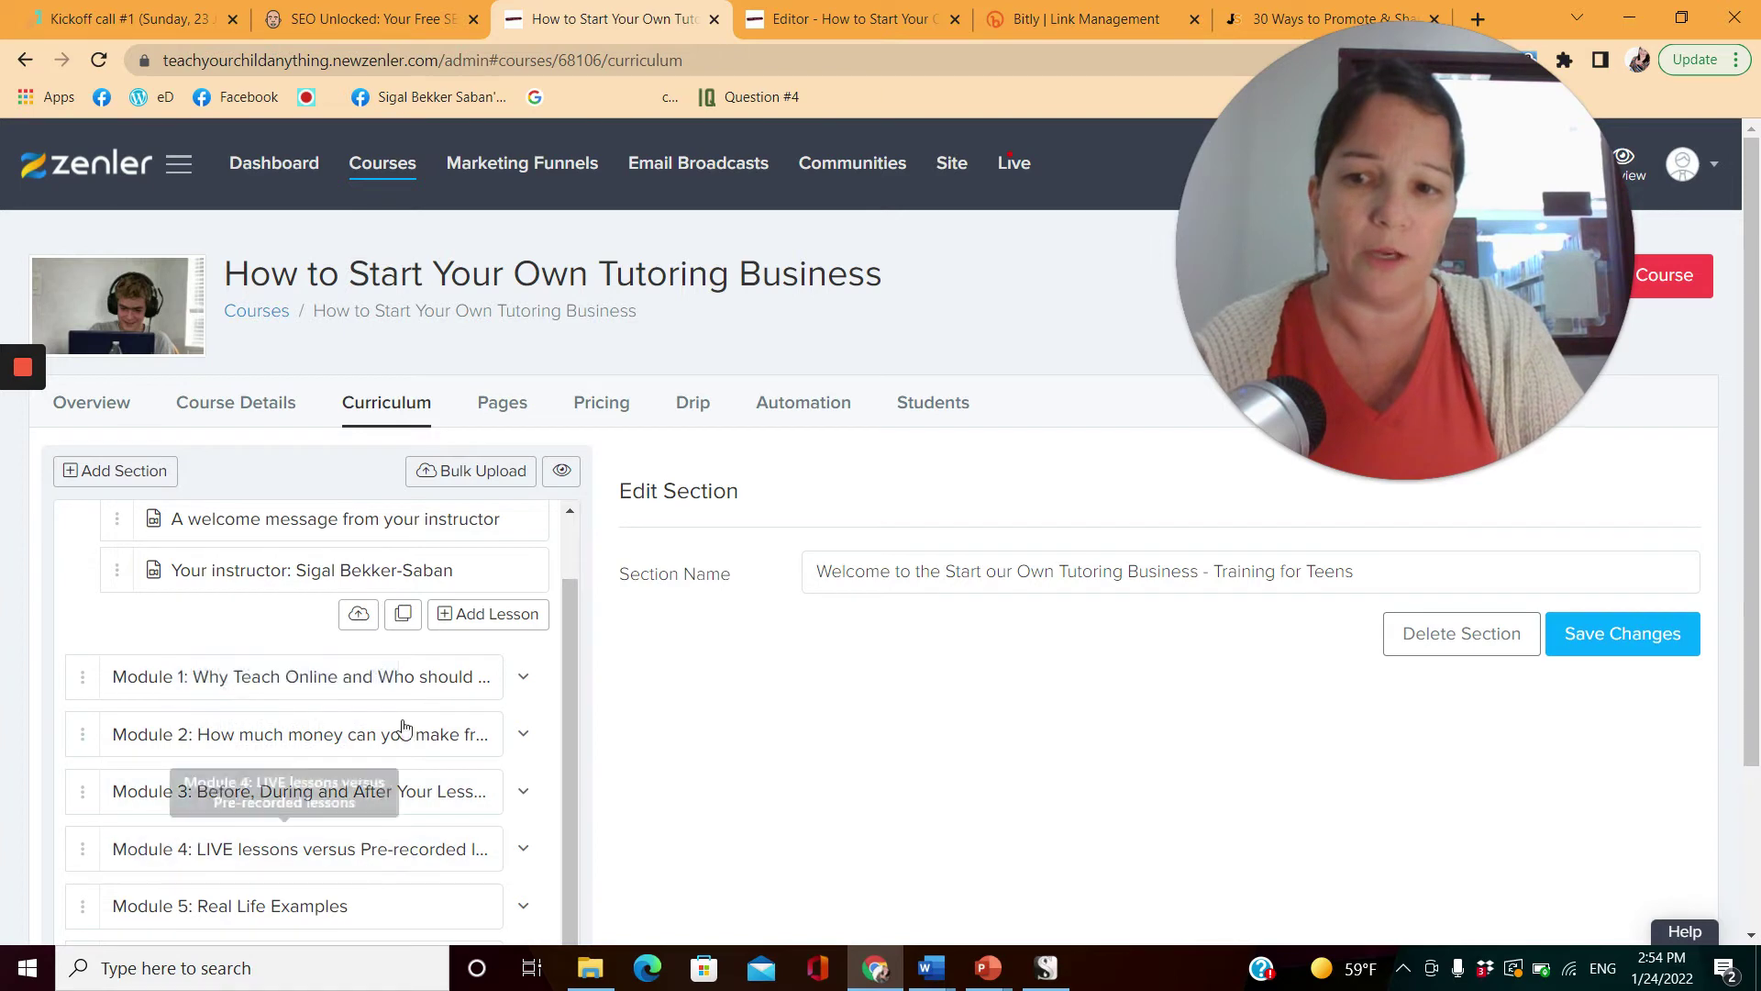
left_click(522, 735)
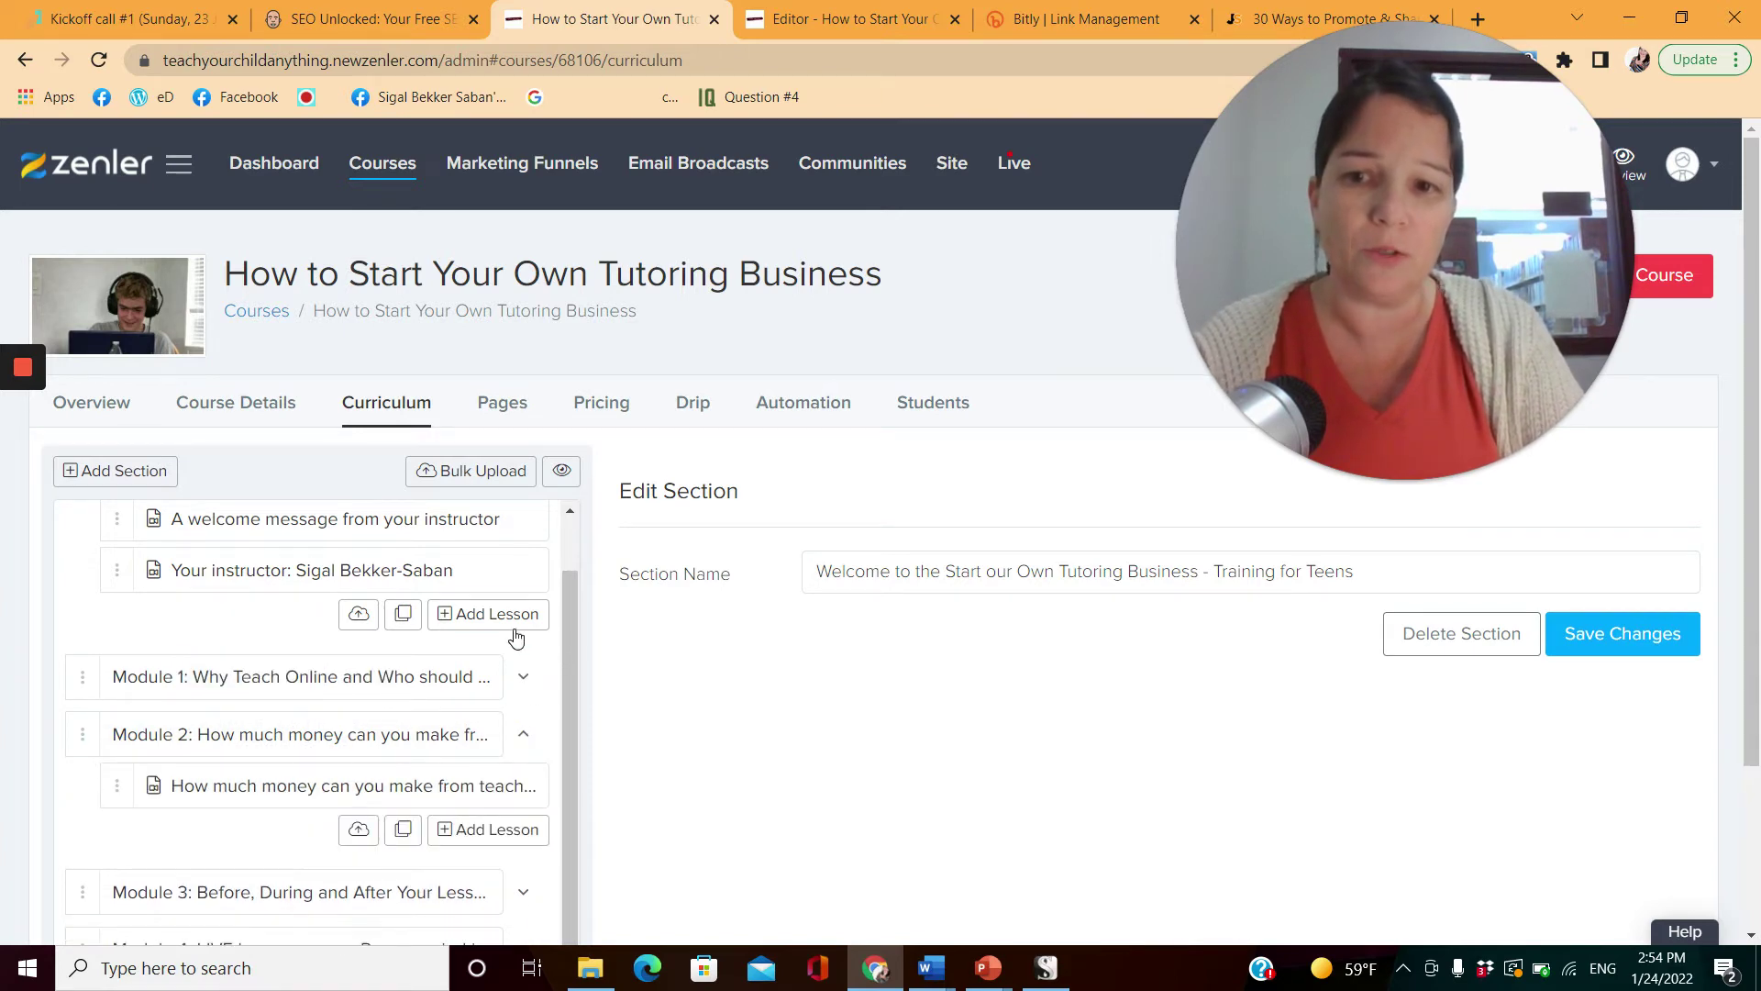
left_click_drag(567, 683, 565, 778)
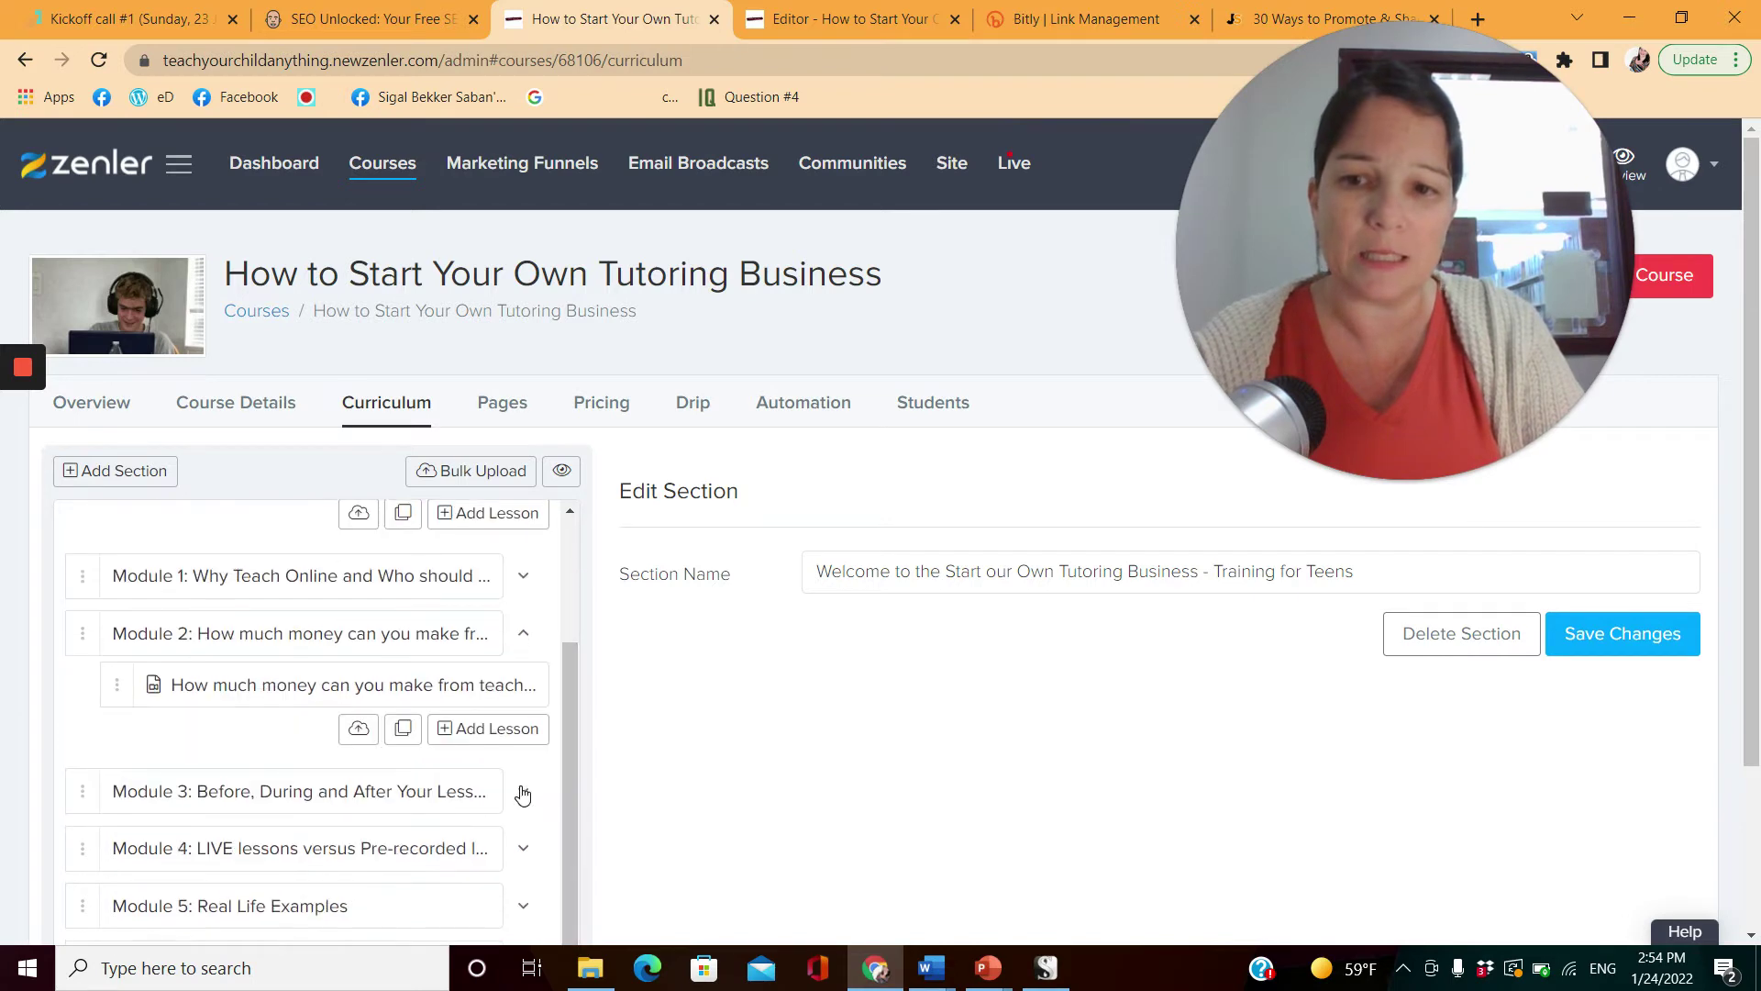
left_click(523, 794)
left_click_drag(571, 684, 567, 607)
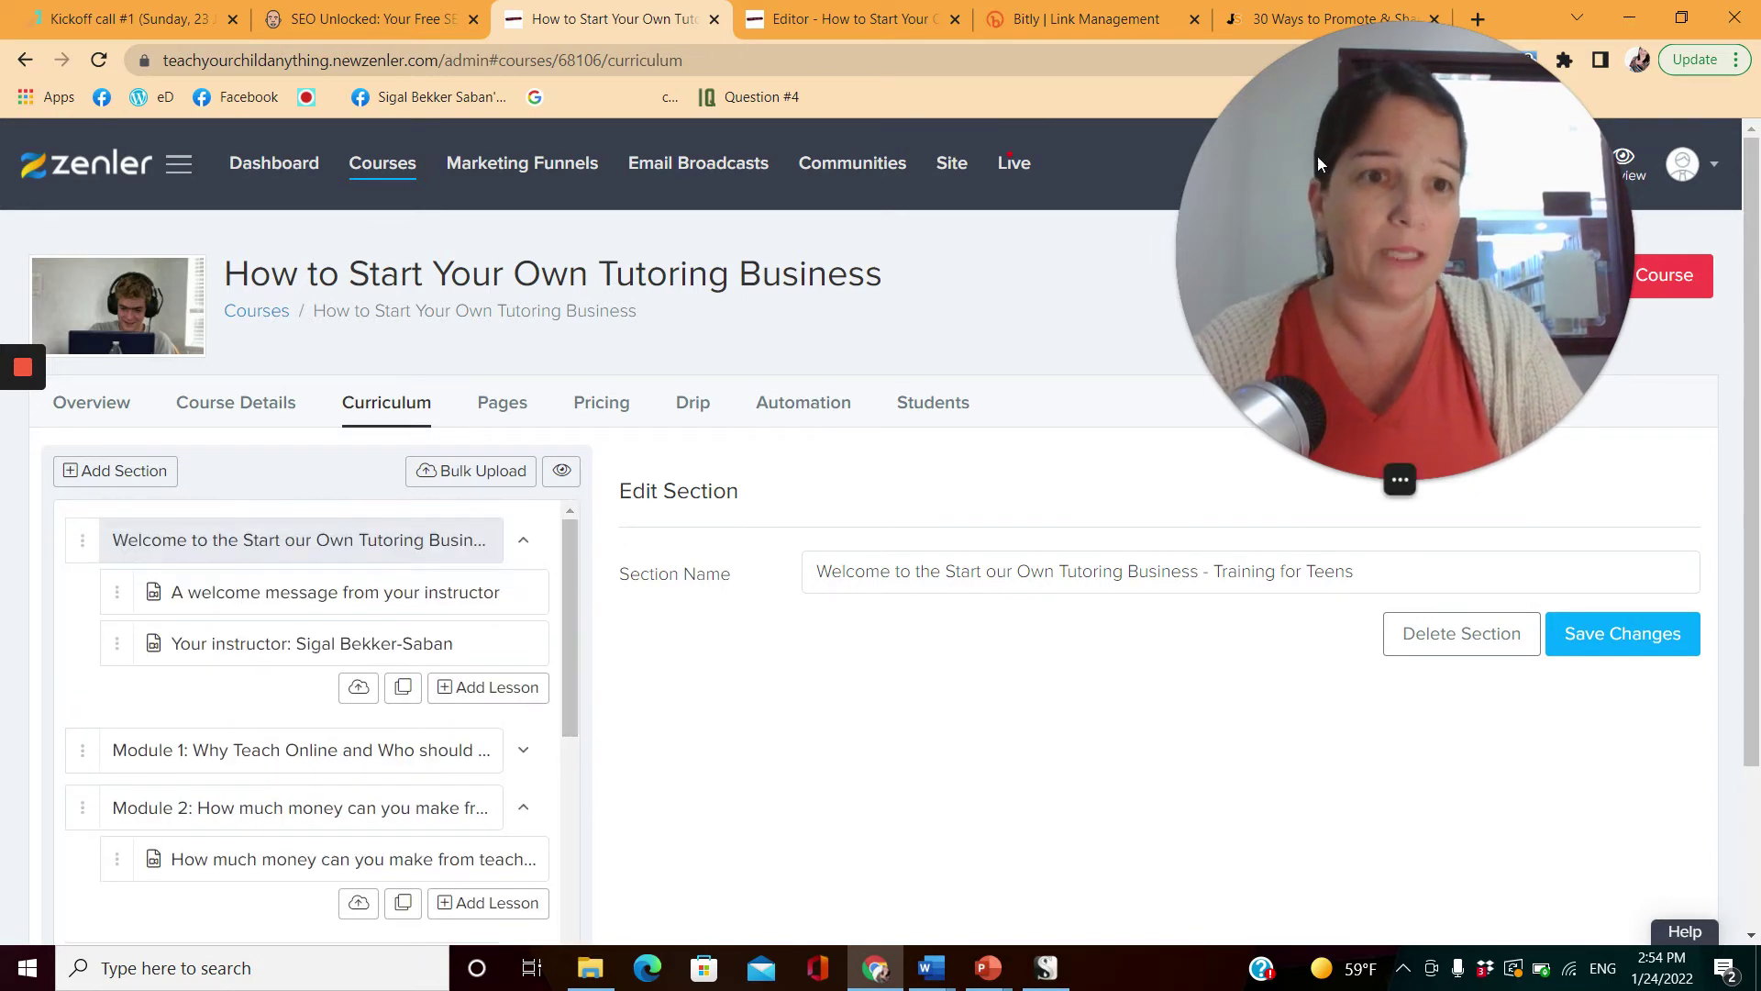
left_click_drag(1435, 178, 1202, 151)
Preview the tutoring course as a student via Preview > Course Curriculum as a Student
left_click(1463, 283)
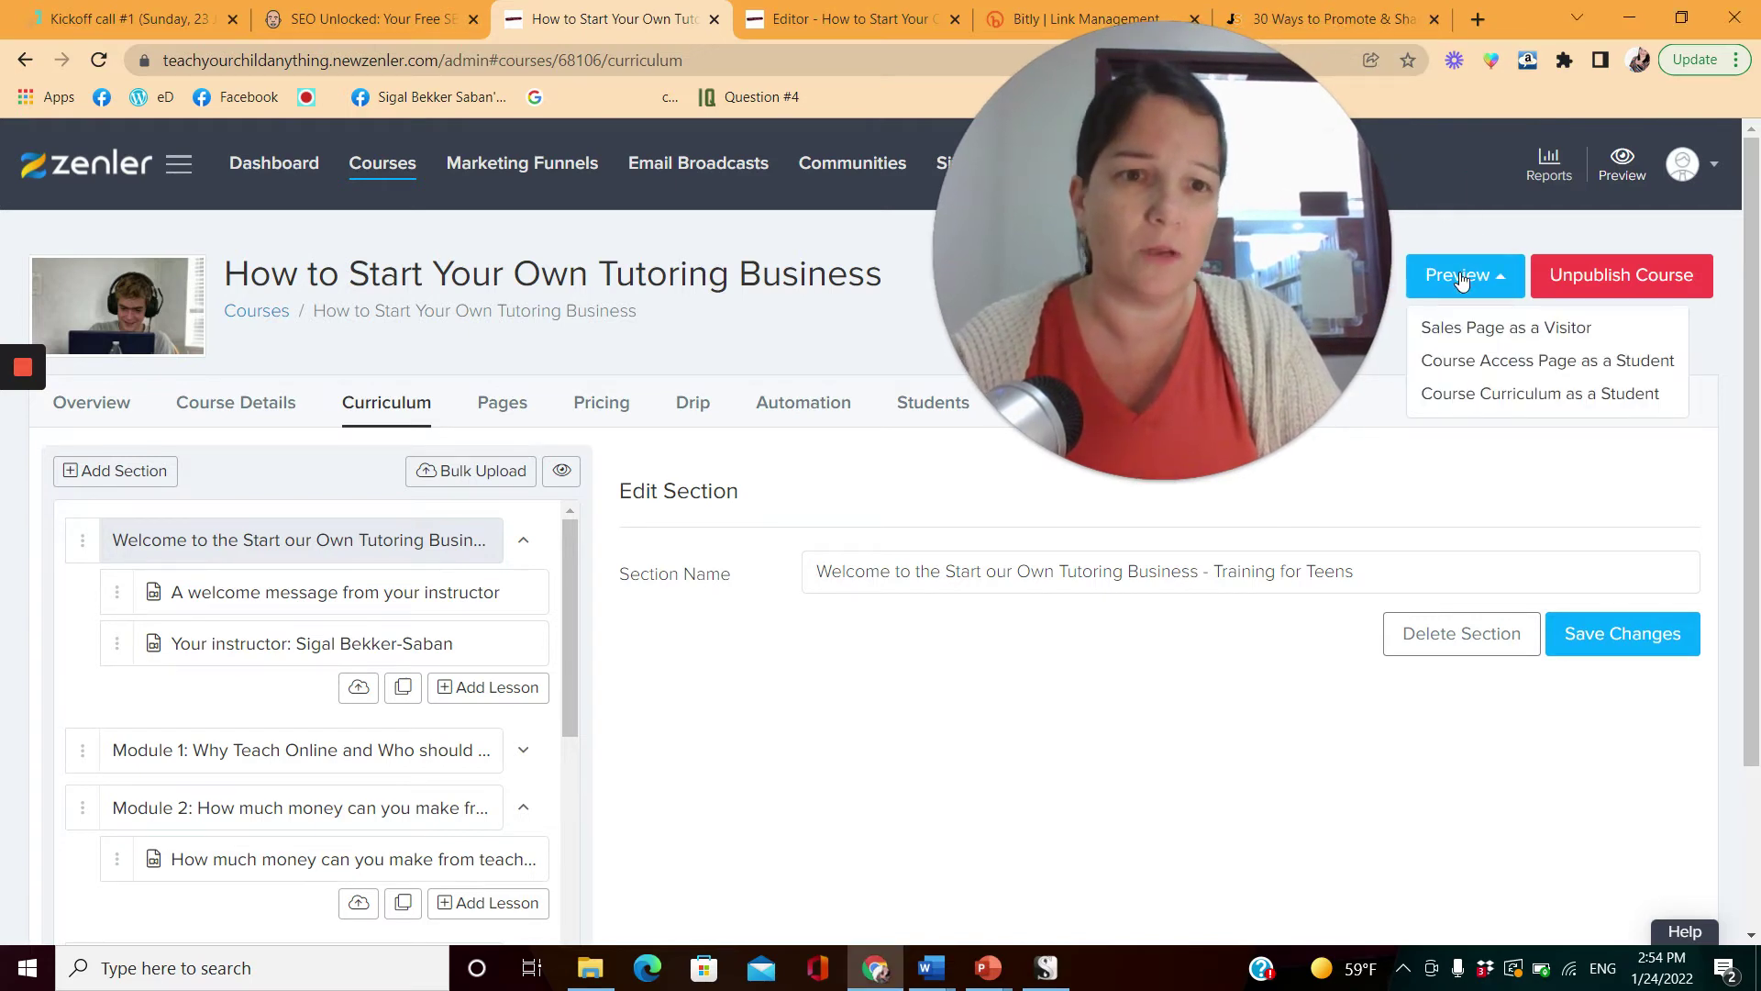
left_click(1495, 394)
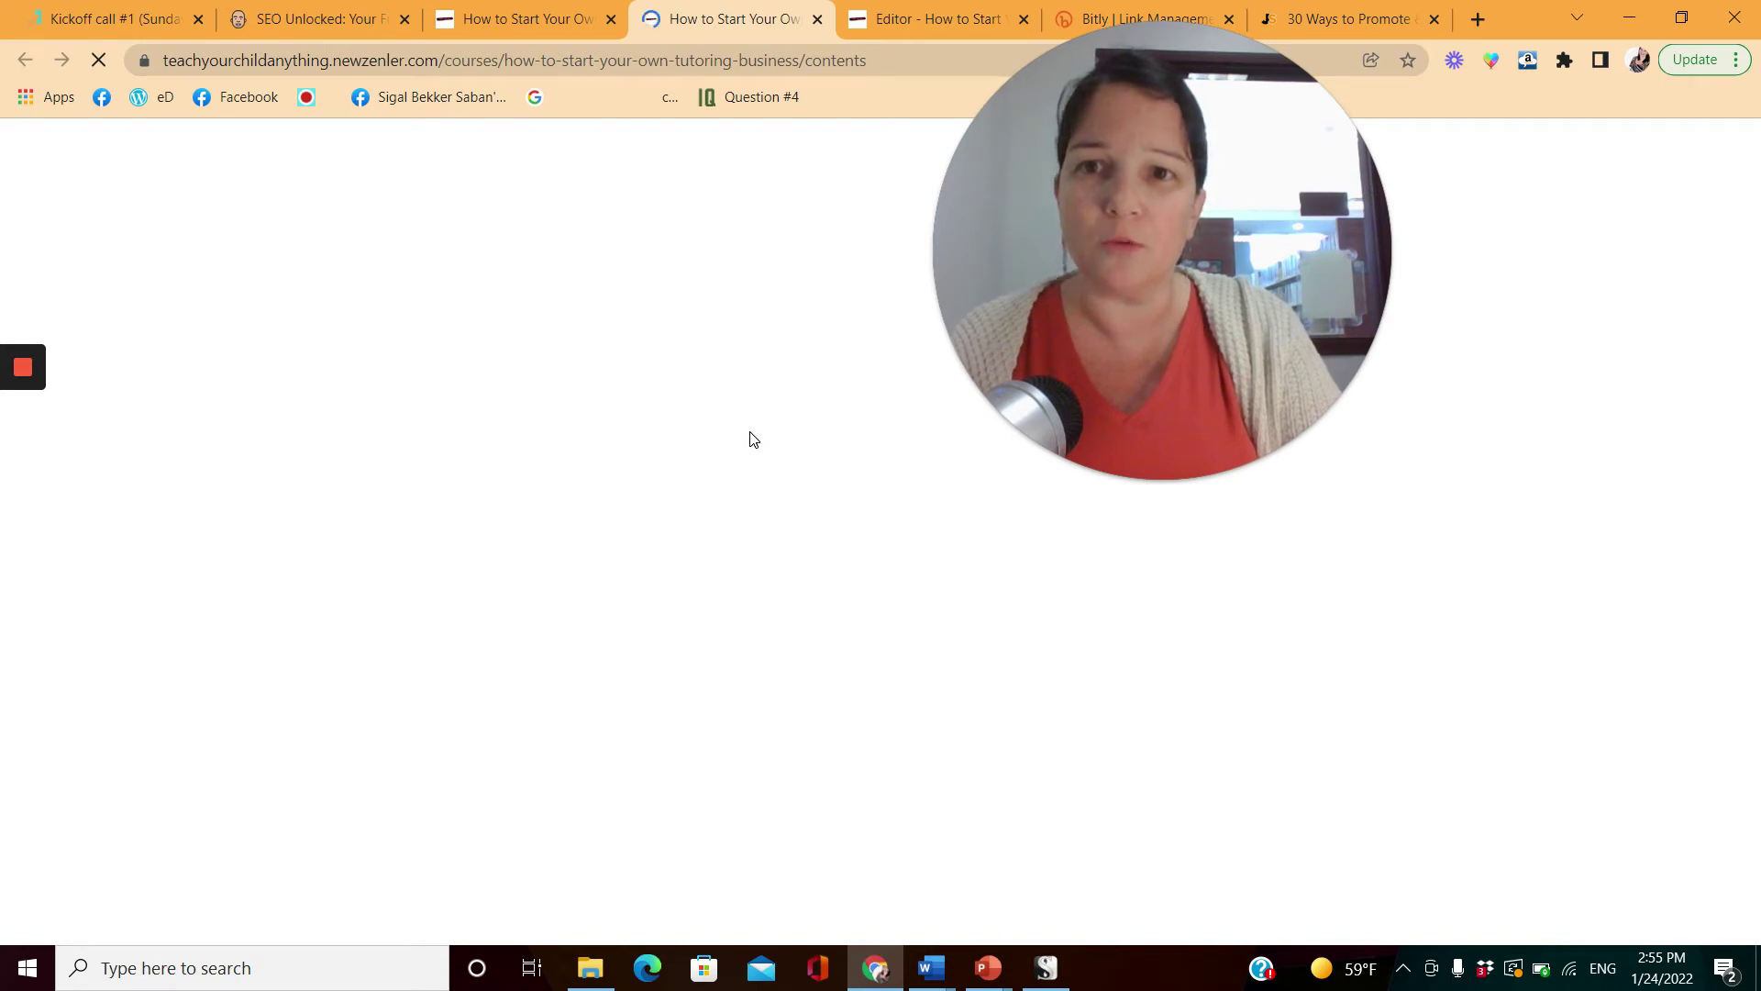
In the admin curriculum, expand Module 4, then show the course's Pricing plans
left_click(565, 25)
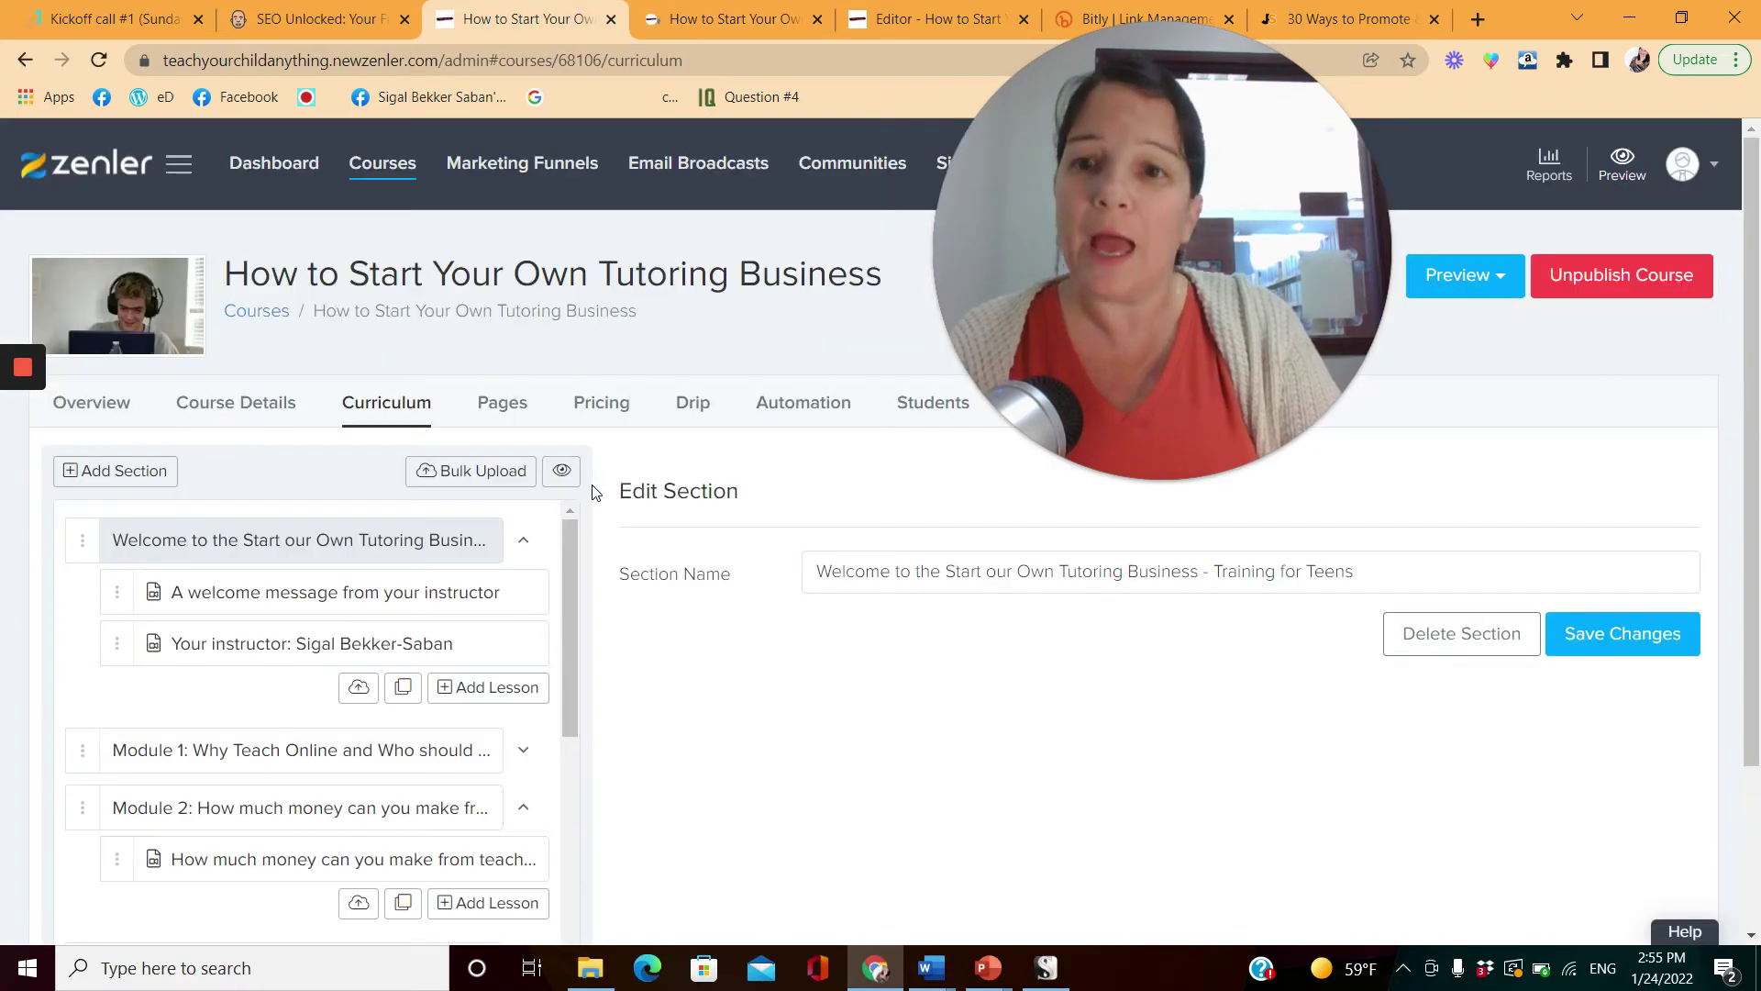
left_click_drag(572, 543, 565, 897)
left_click(522, 850)
scroll(523, 839, "down", 2)
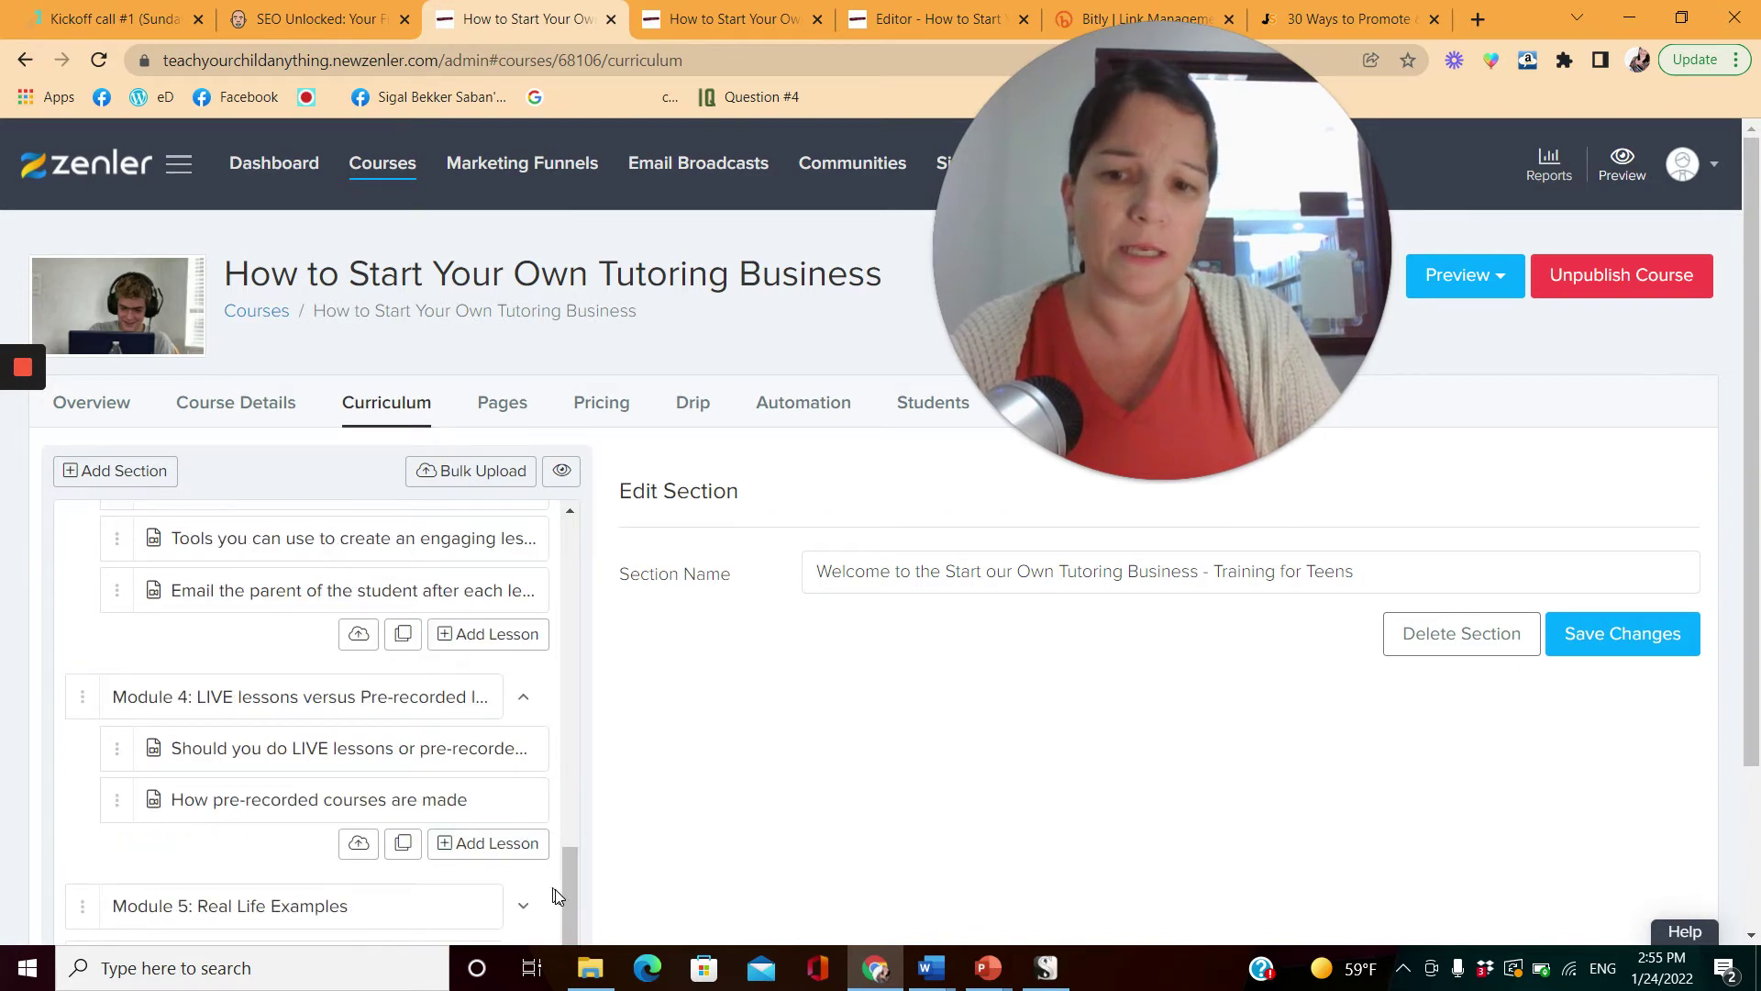
left_click_drag(570, 896, 558, 601)
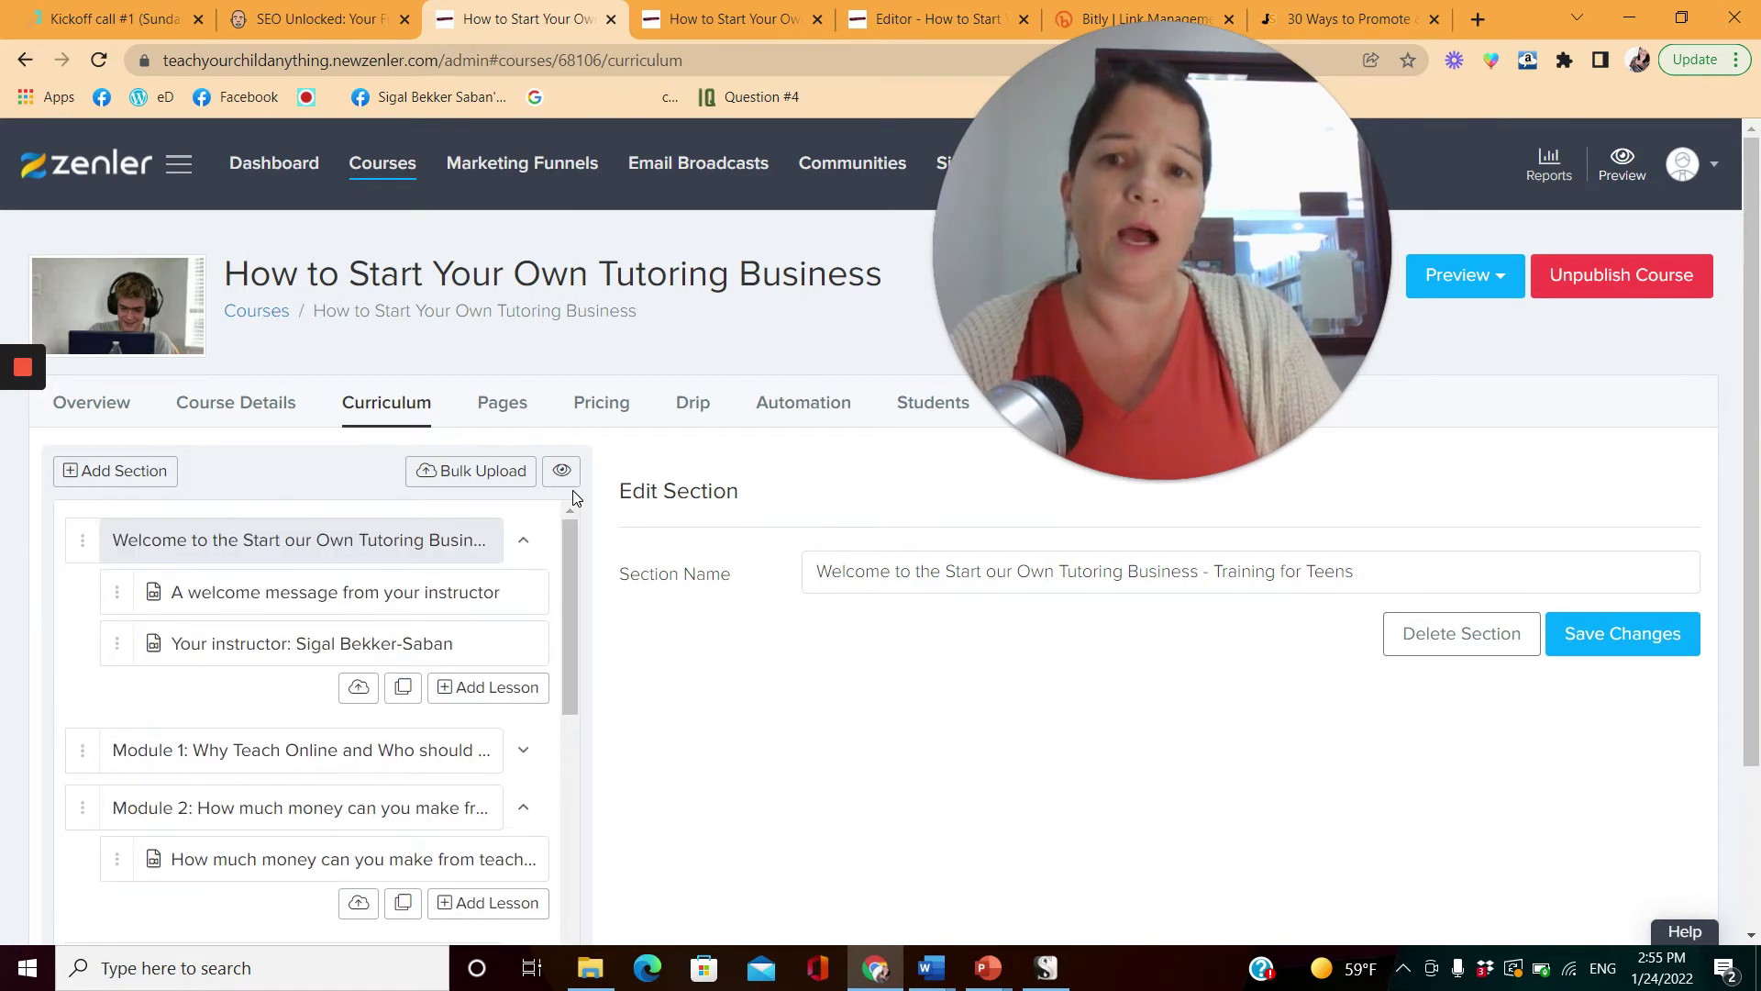
left_click(621, 412)
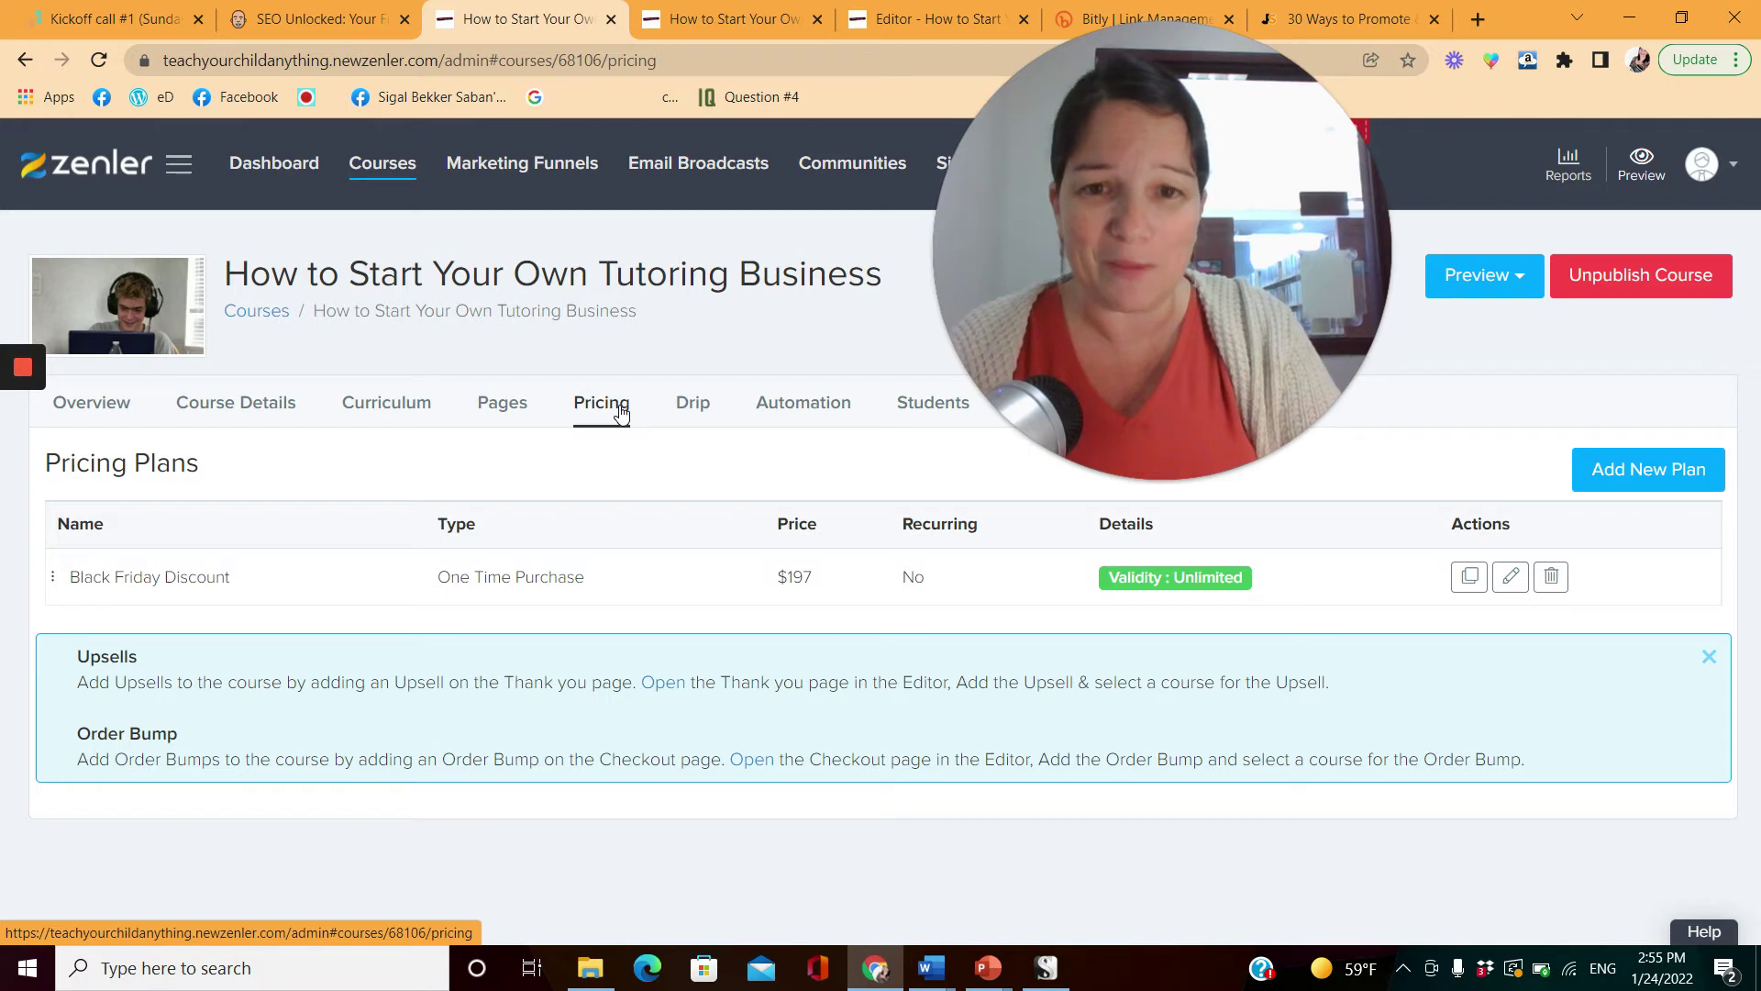
Show the Course Details with the course URL, then go to the student preview tab
left_click(273, 409)
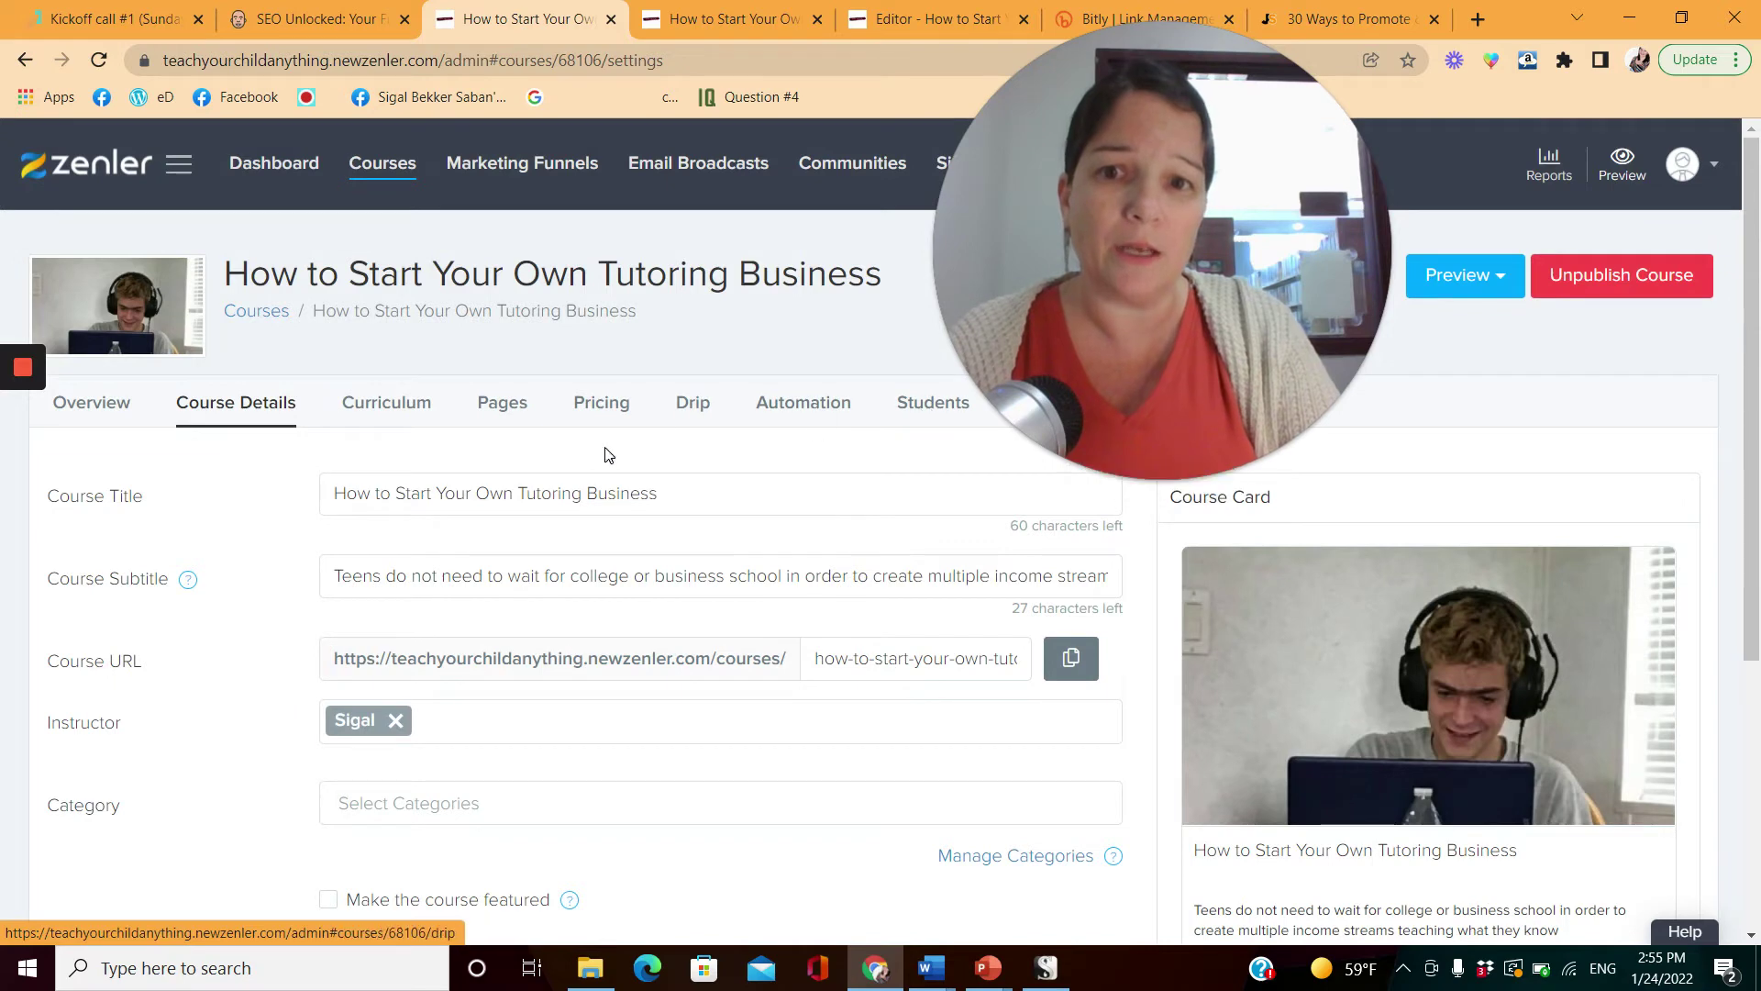
left_click(734, 30)
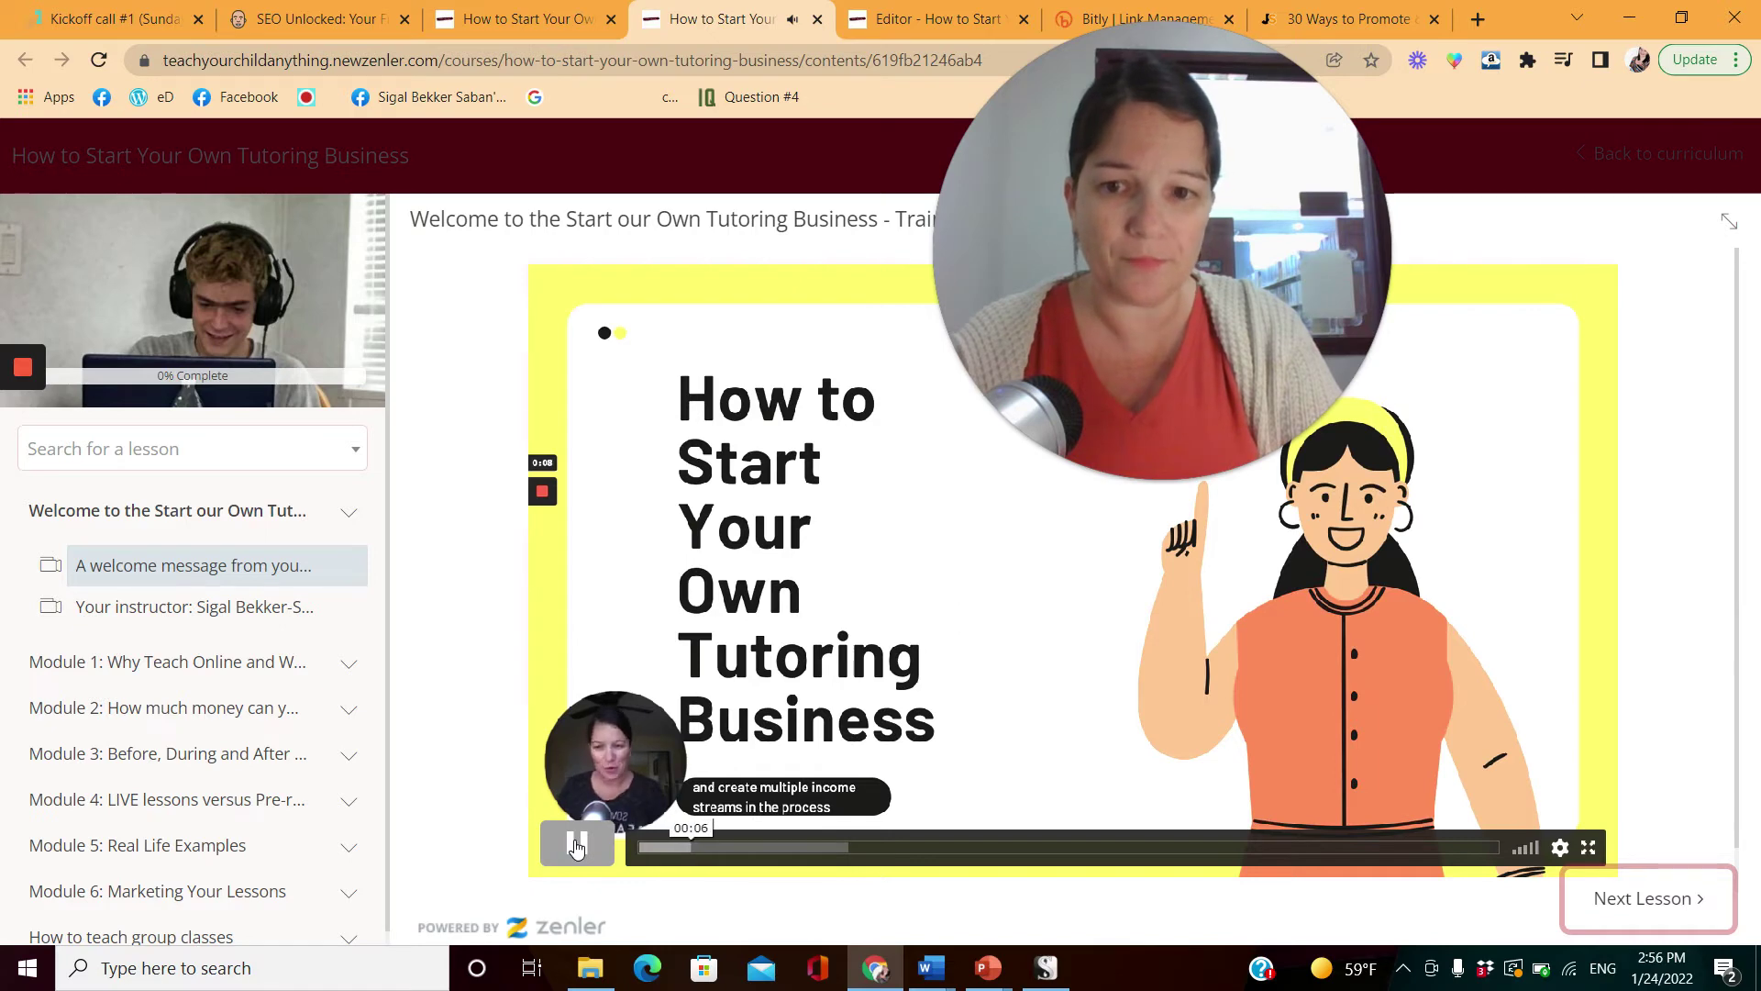
Pause the welcome message video and return to the admin Course Details tab
left_click(576, 846)
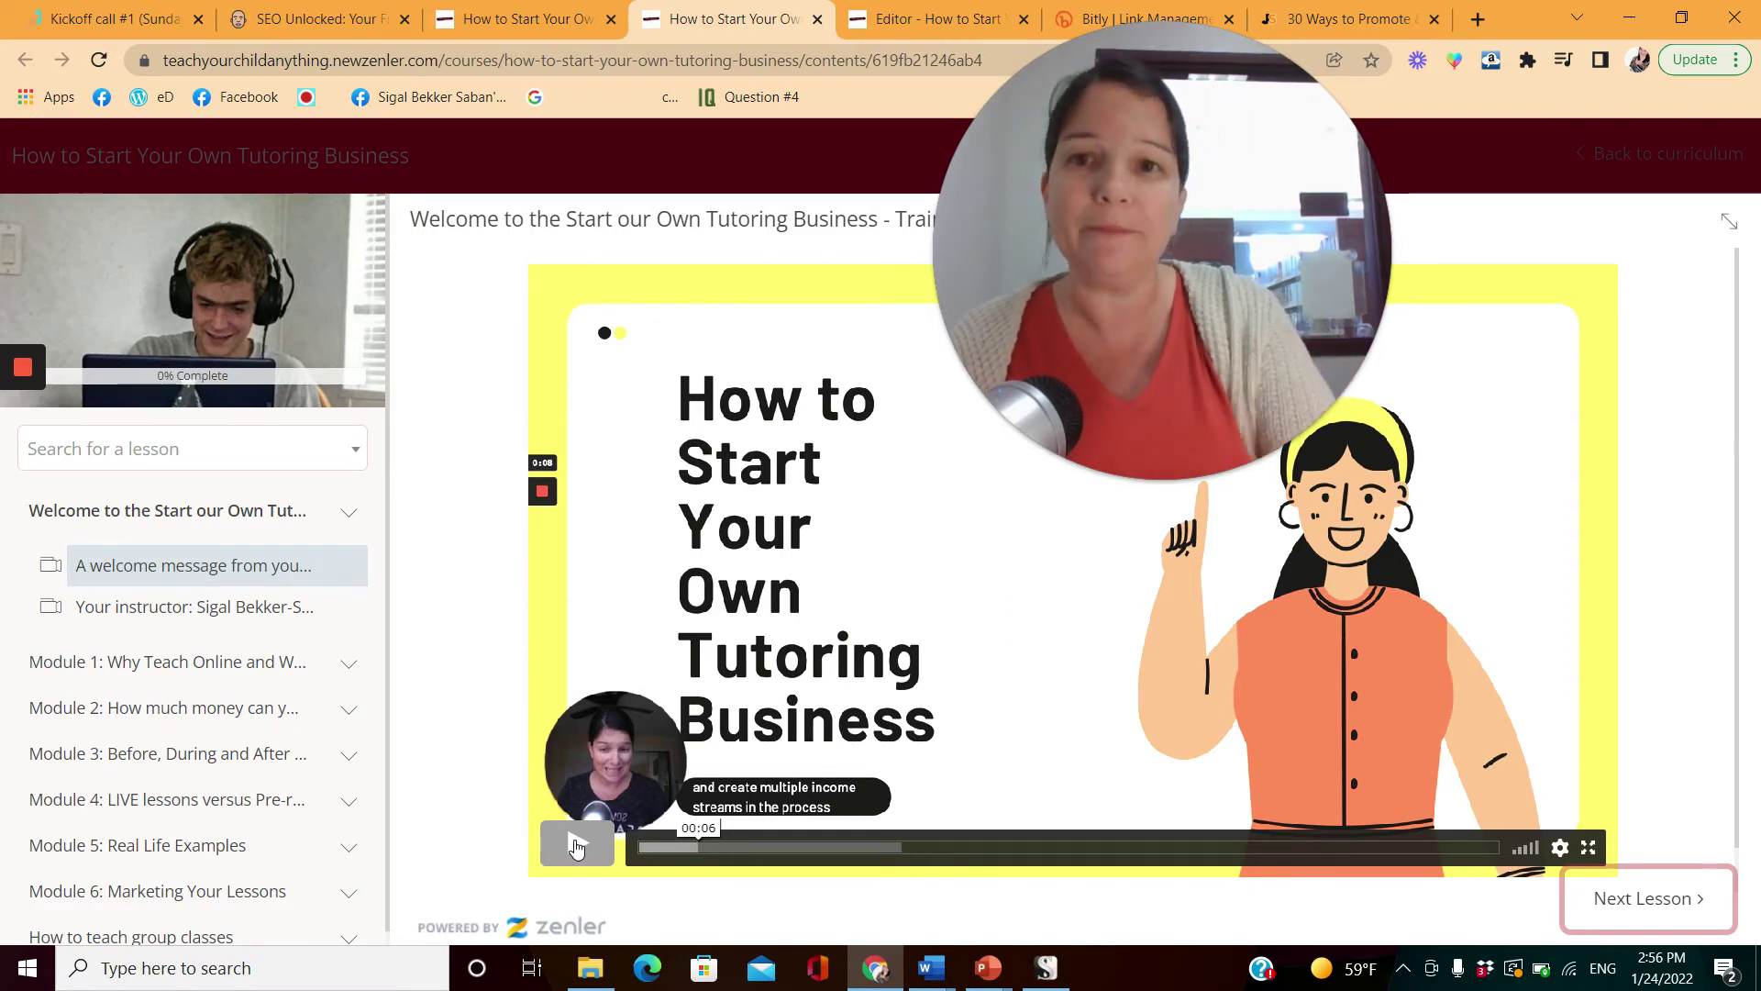
left_click(543, 26)
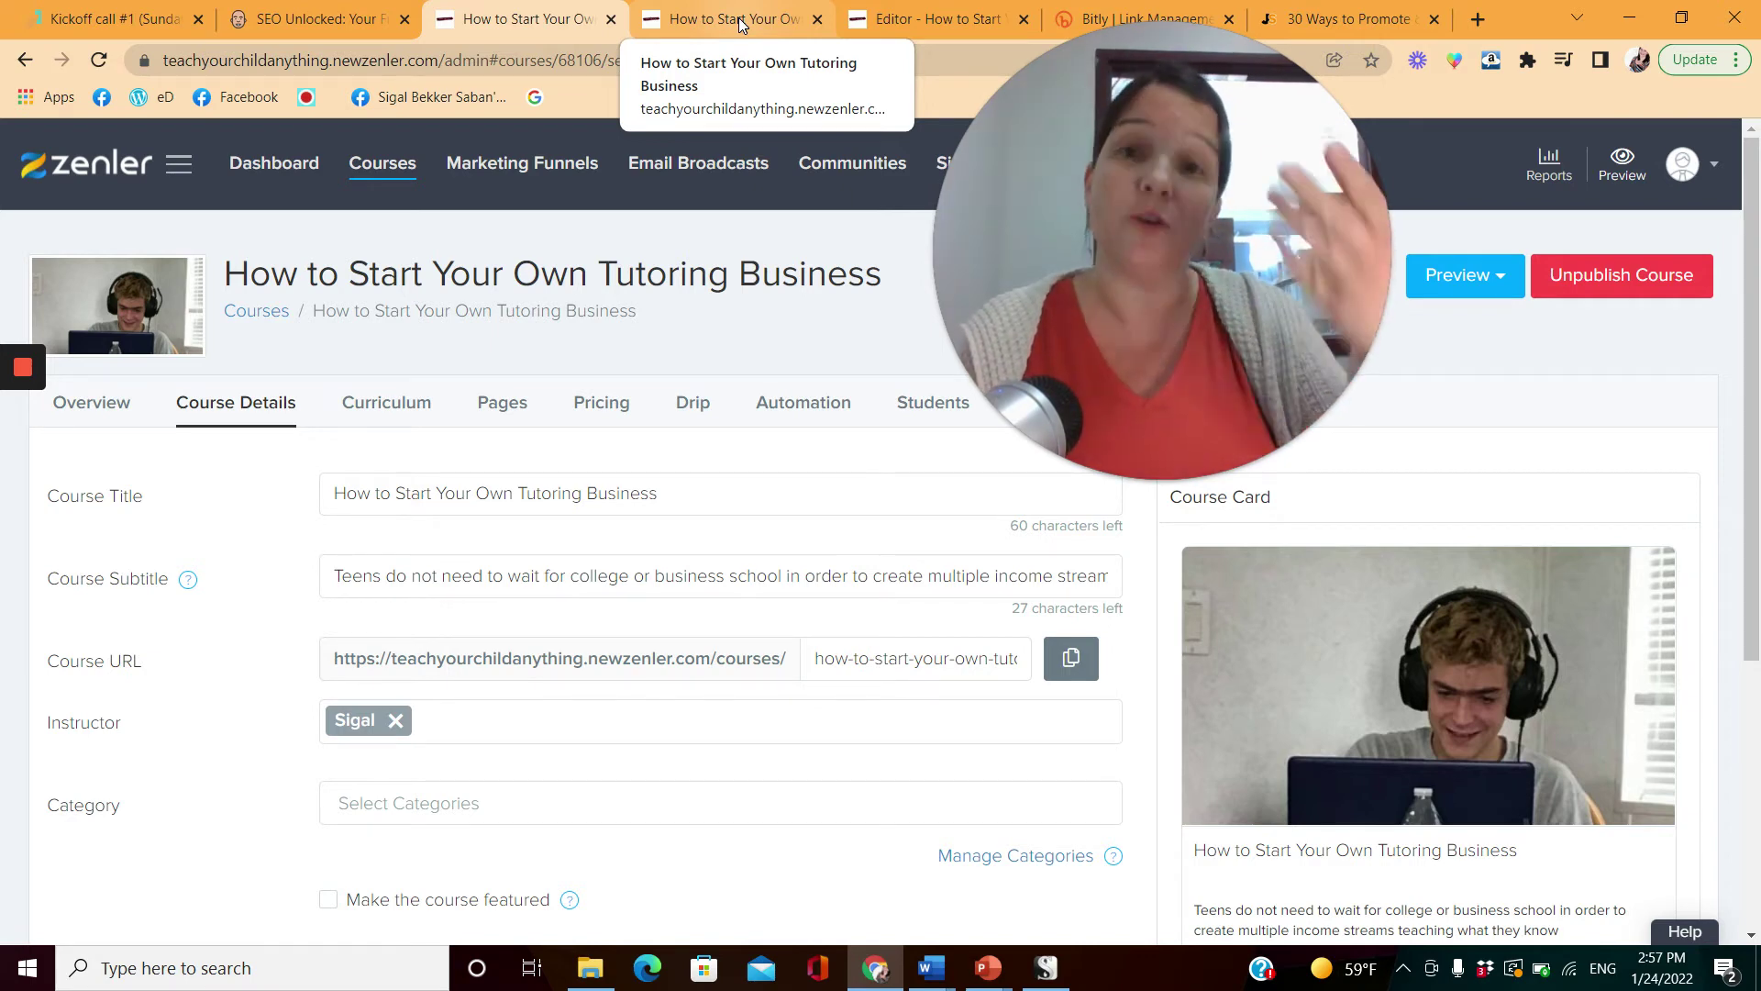
After glancing at the student preview, go from Course Details to the All Courses overview
left_click(709, 30)
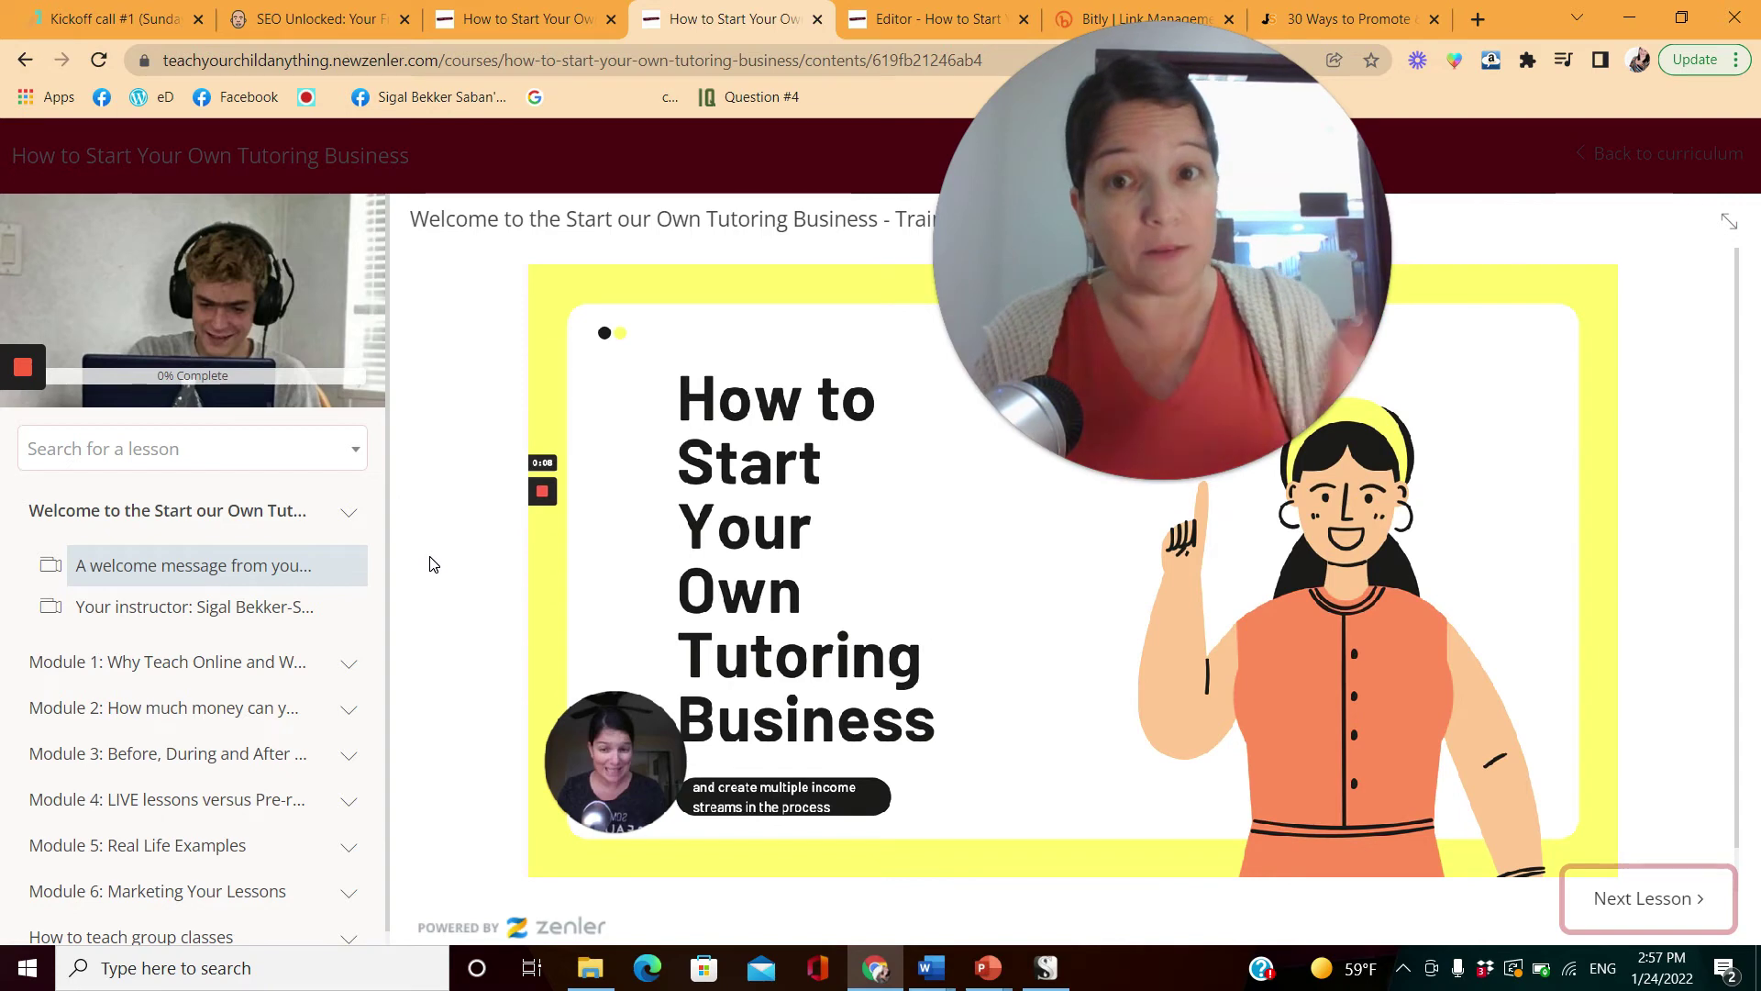
left_click(562, 20)
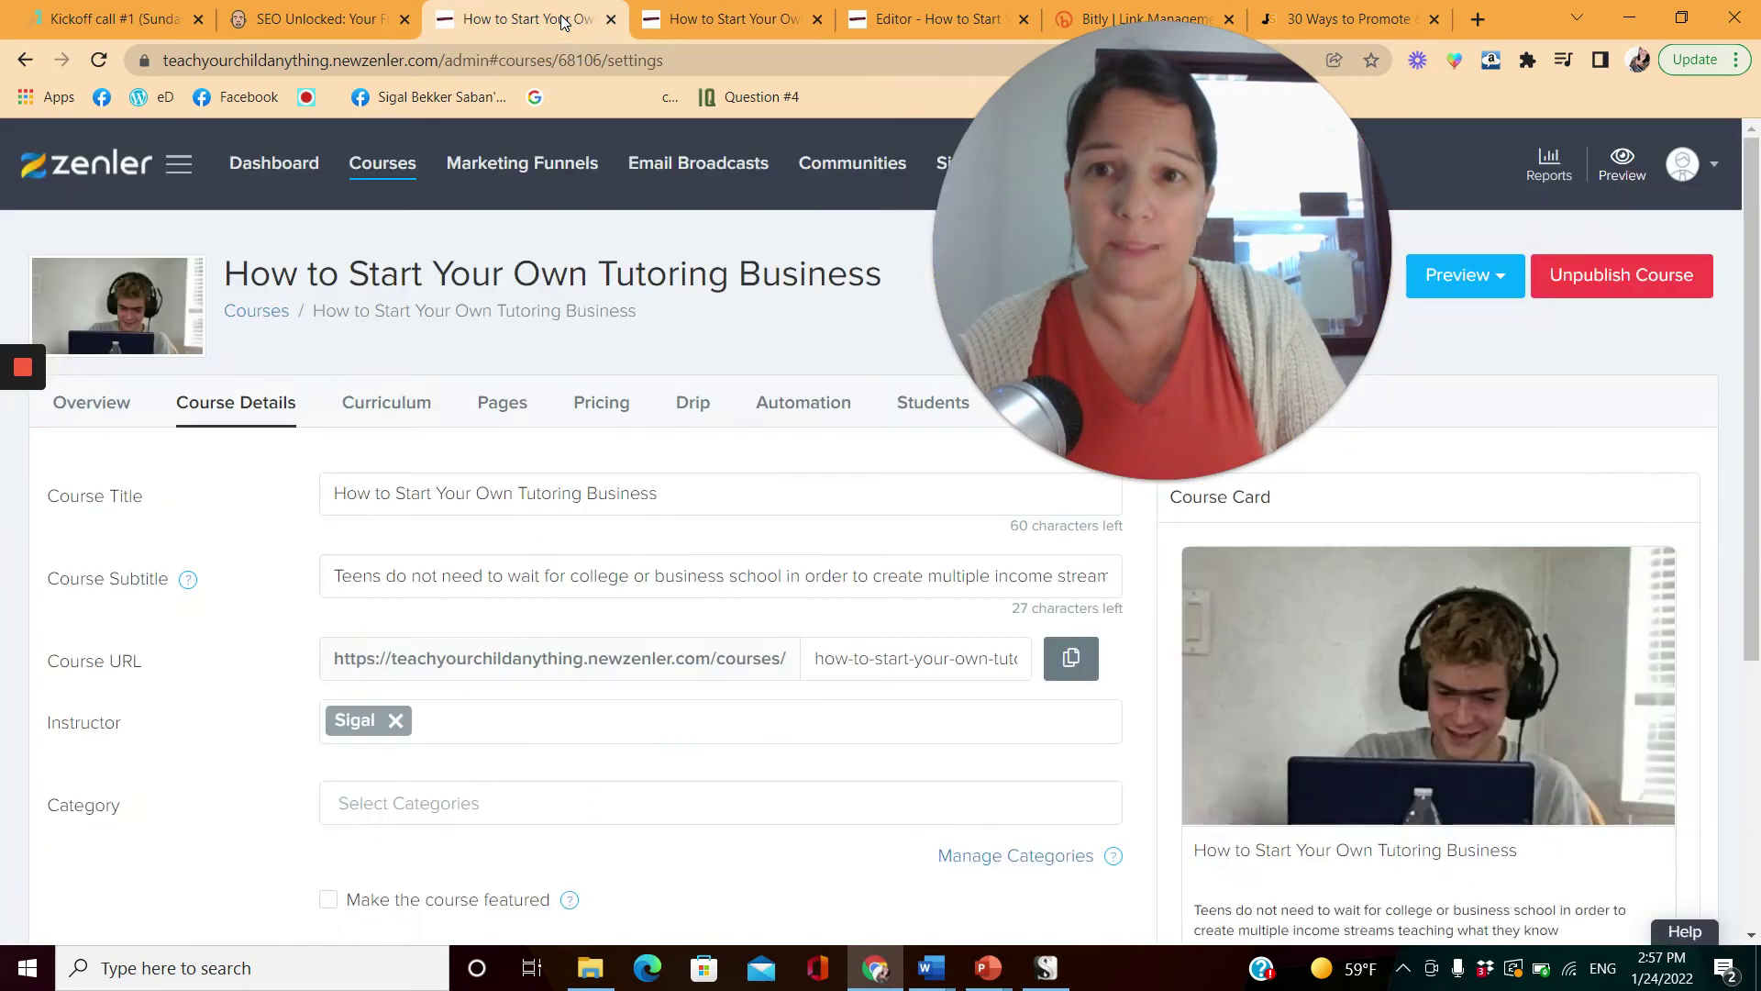
left_click(399, 173)
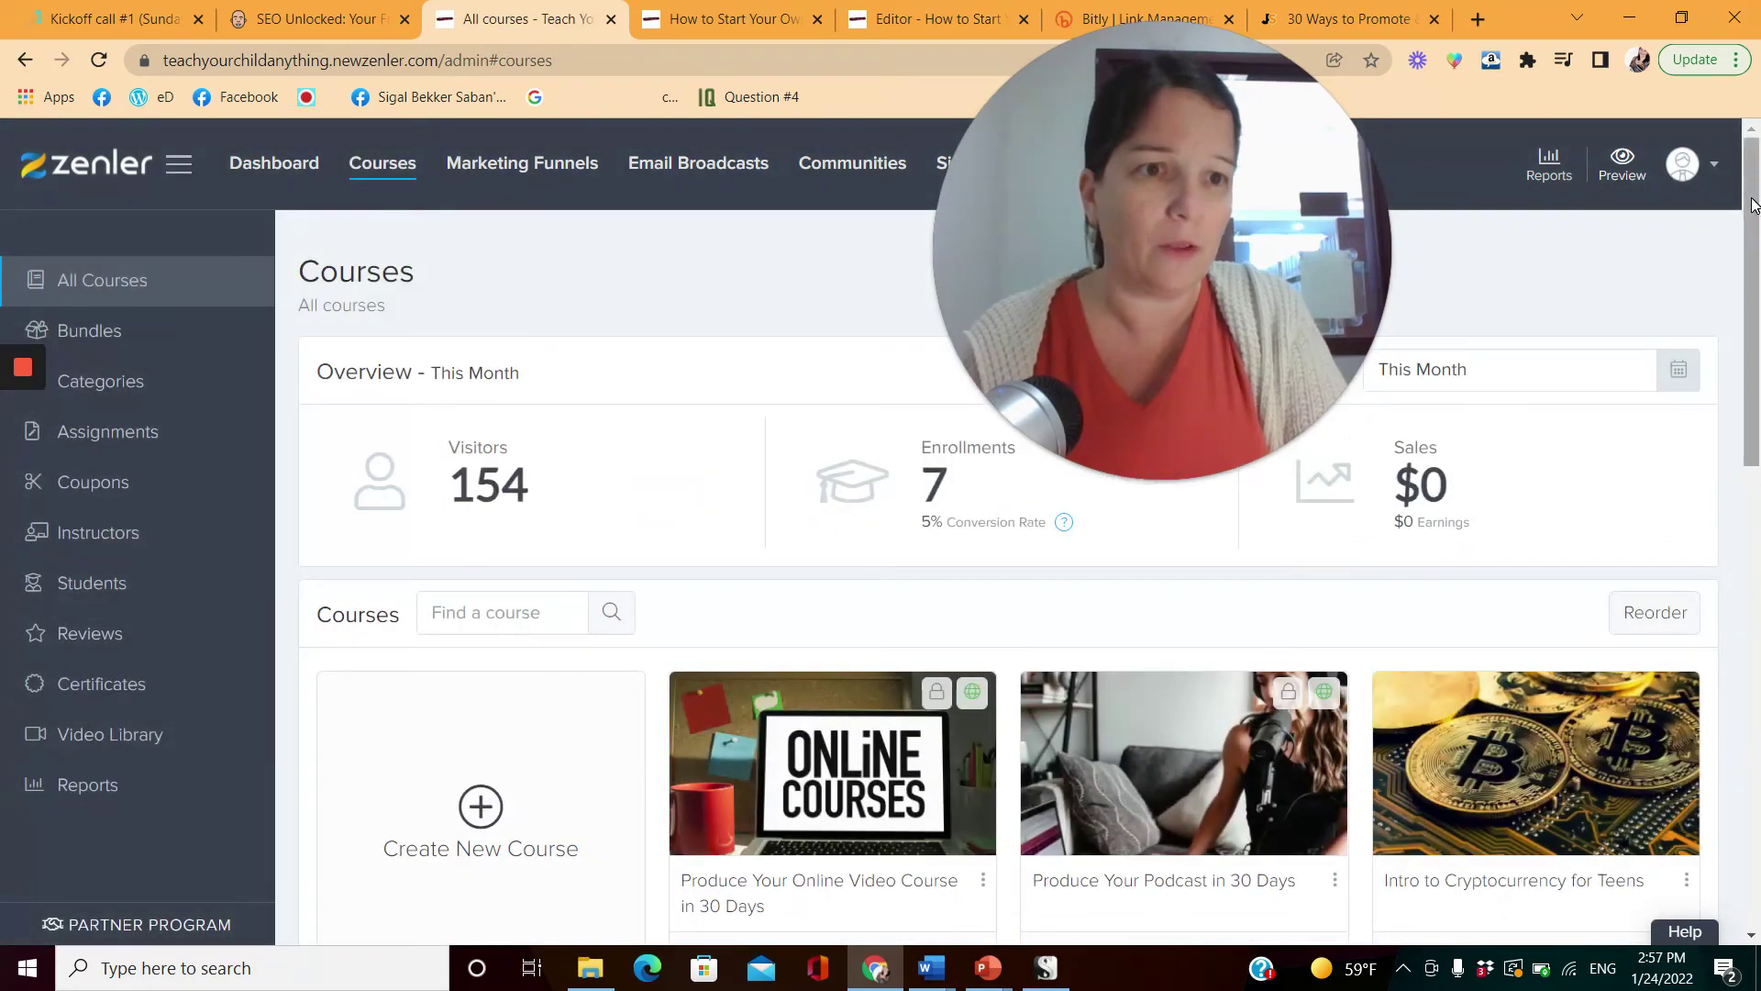